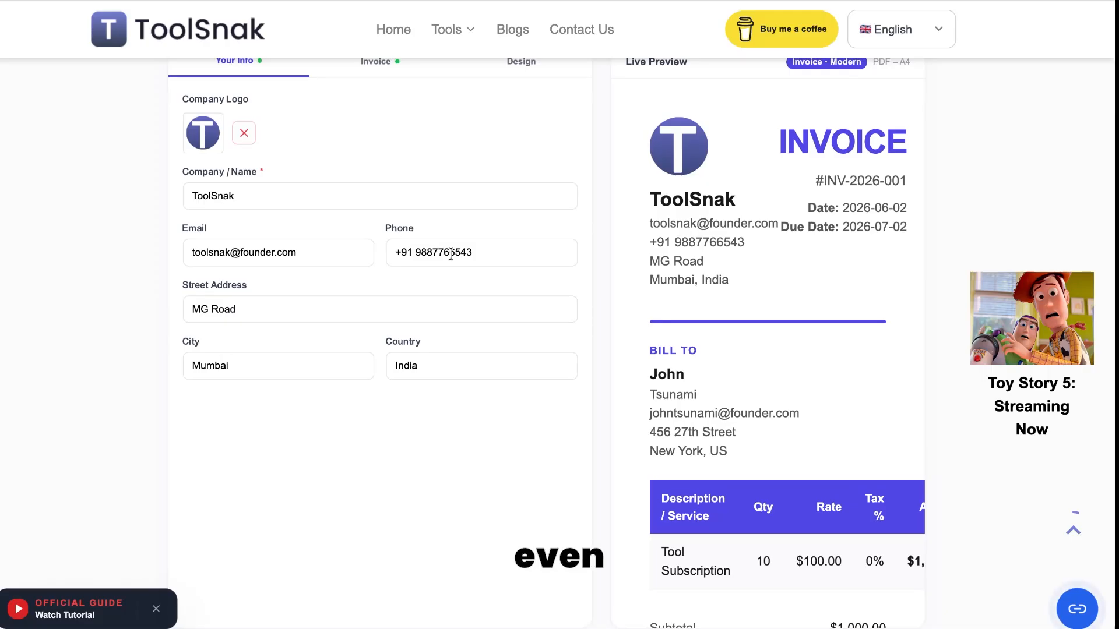
{"action": "scroll", "coordinate": [264, 290], "scroll_direction": "down", "scroll_amount": 1}
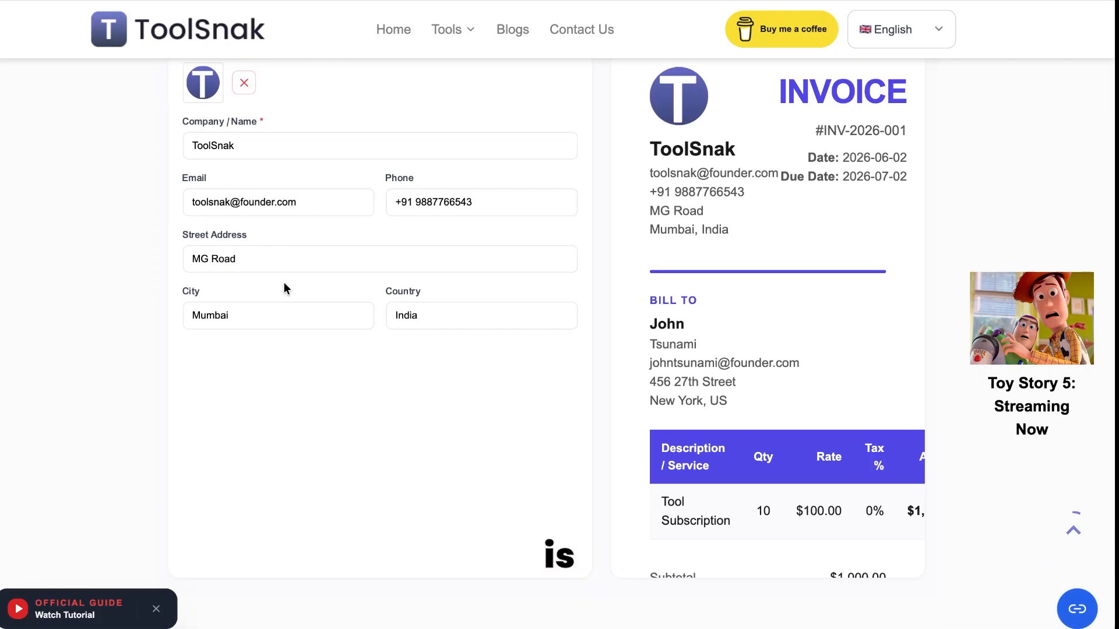
{"action": "scroll", "coordinate": [358, 288], "scroll_direction": "up", "scroll_amount": 1}
{"action": "scroll", "coordinate": [358, 288], "scroll_direction": "down", "scroll_amount": 2}
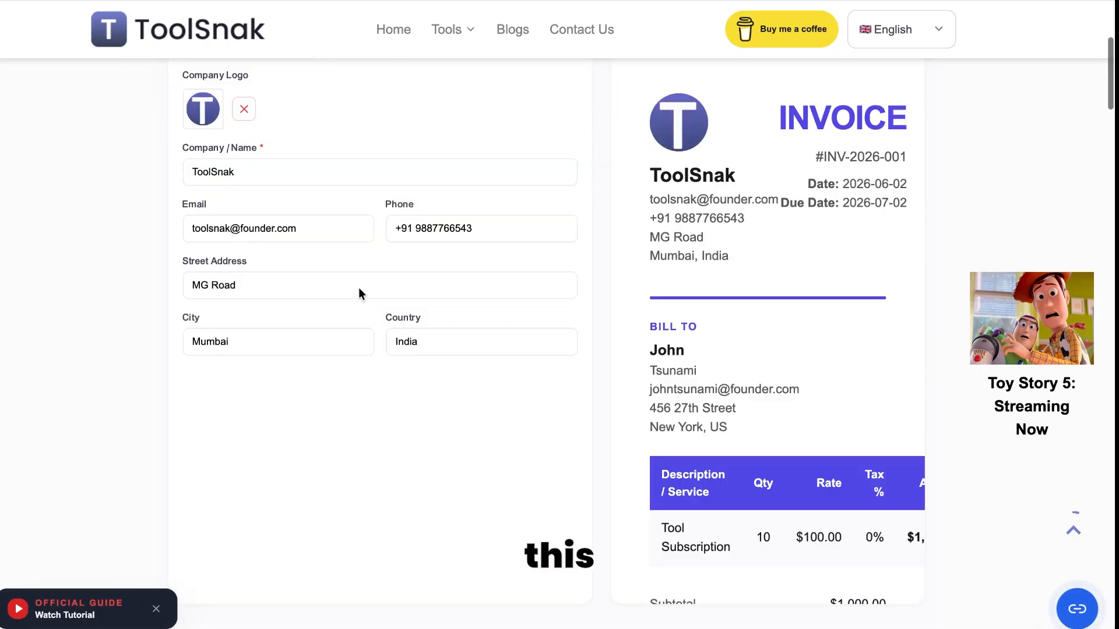
{"action": "scroll", "coordinate": [361, 290], "scroll_direction": "down", "scroll_amount": 2}
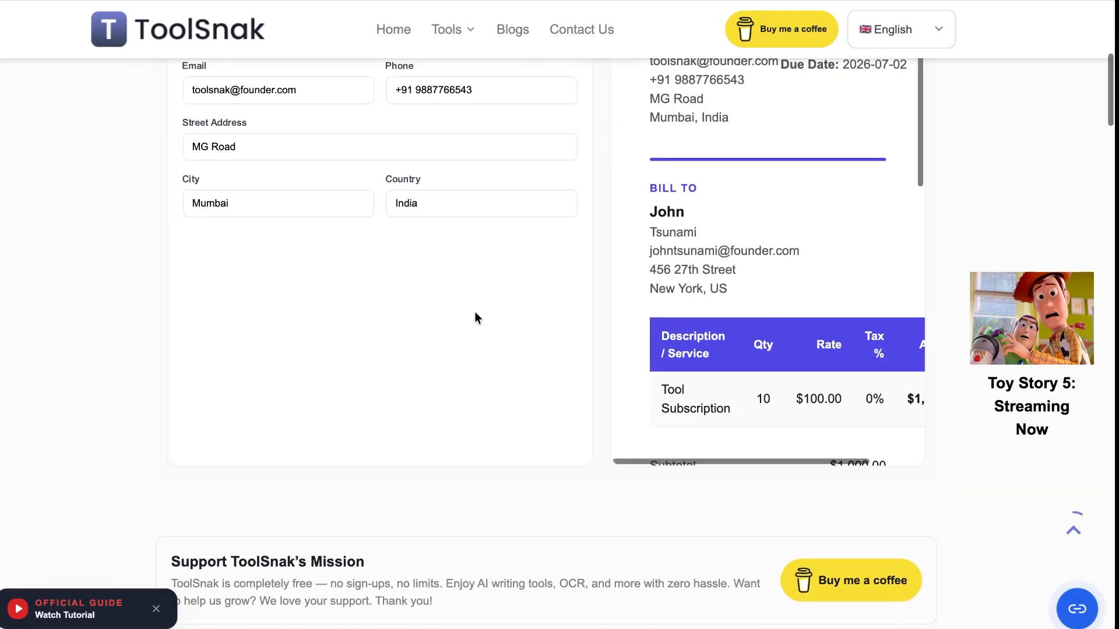
{"action": "scroll", "coordinate": [475, 317], "scroll_direction": "up", "scroll_amount": 2}
{"action": "scroll", "coordinate": [442, 311], "scroll_direction": "up", "scroll_amount": 1}
{"action": "left_click", "coordinate": [332, 211]}
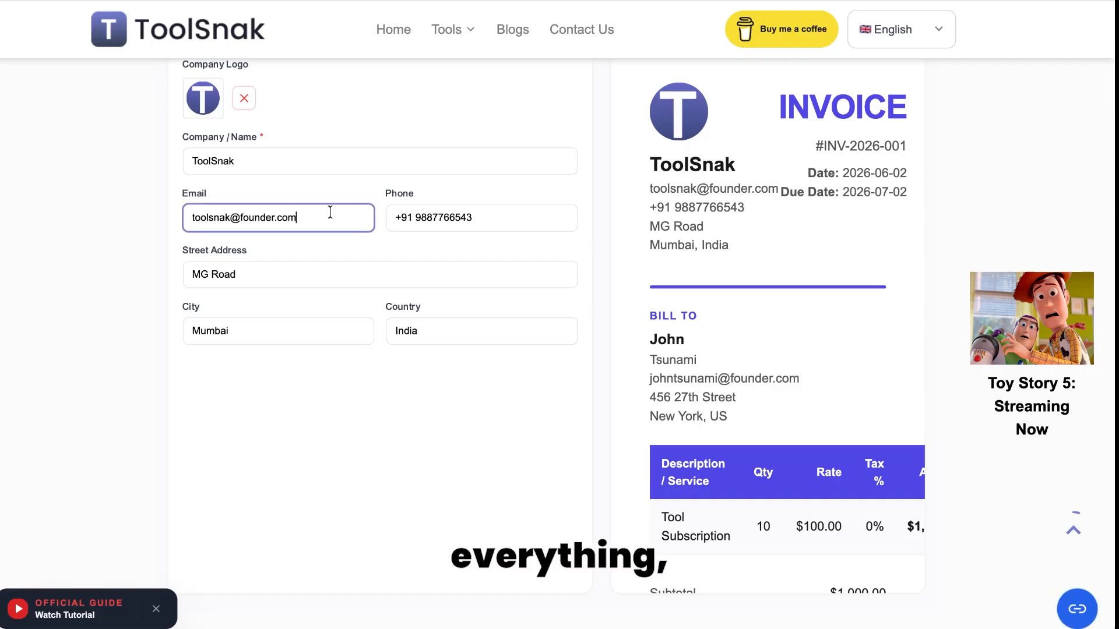
{"action": "key", "text": "BackSpace"}
{"action": "key", "text": "BackSpace"}
{"action": "key", "text": "BackSpace"}
{"action": "key", "text": "BackSpace"}
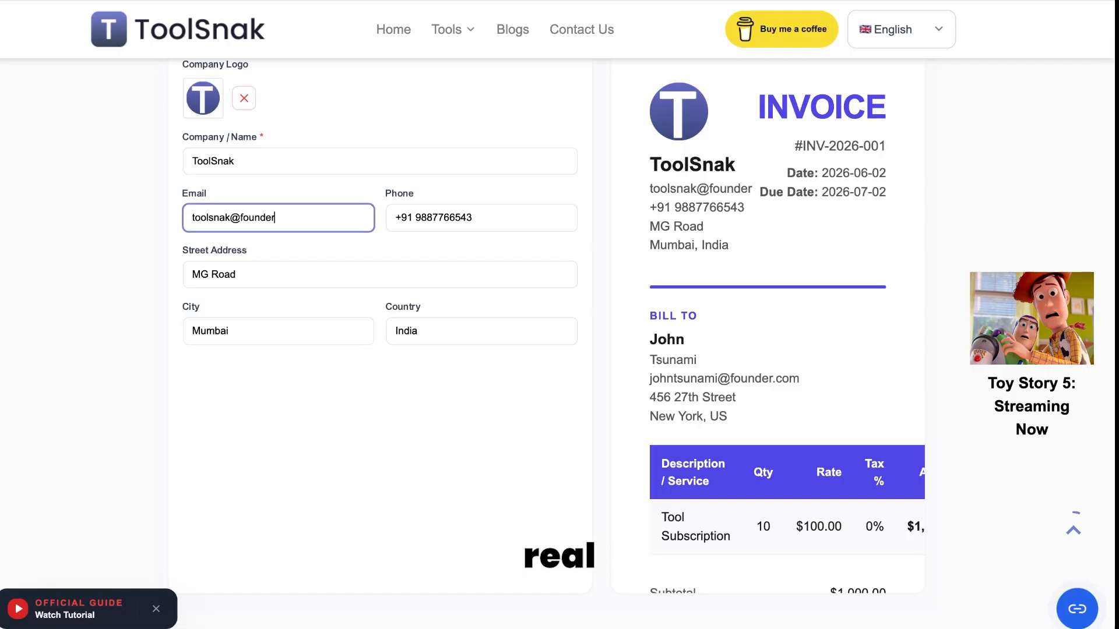
{"action": "type", "text": ".gmai"}
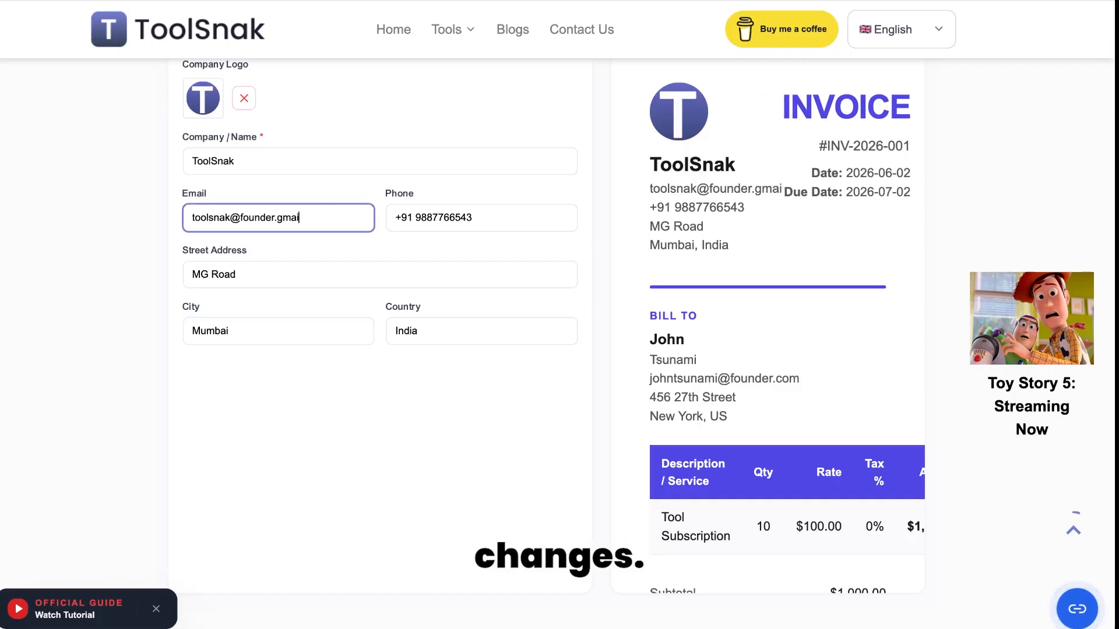
{"action": "type", "text": "l.com"}
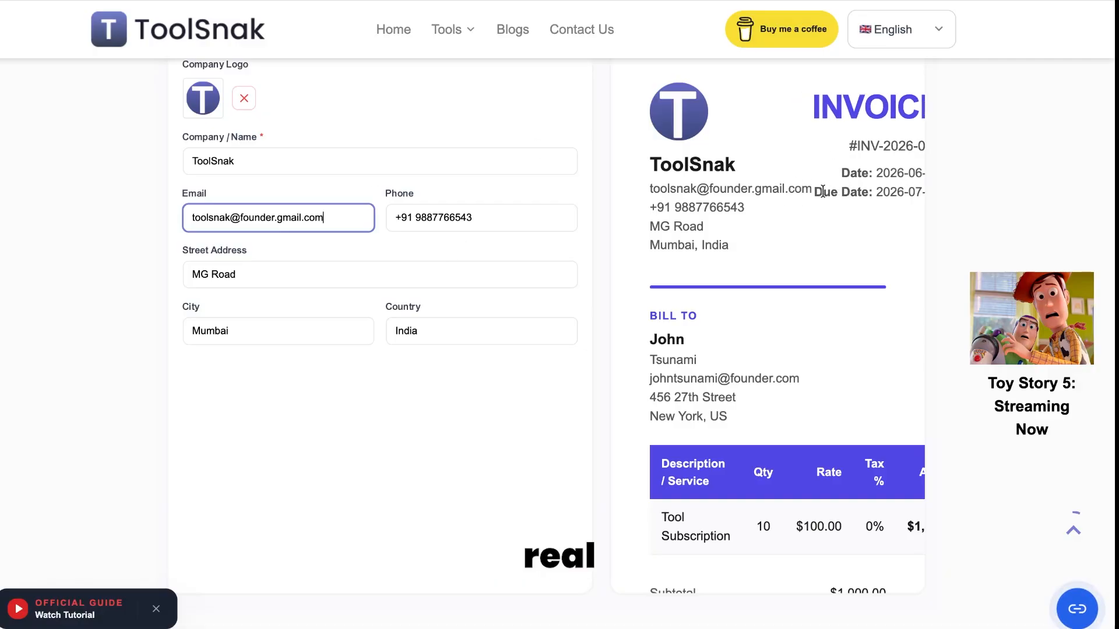
{"action": "scroll", "coordinate": [487, 152], "scroll_direction": "up", "scroll_amount": 3}
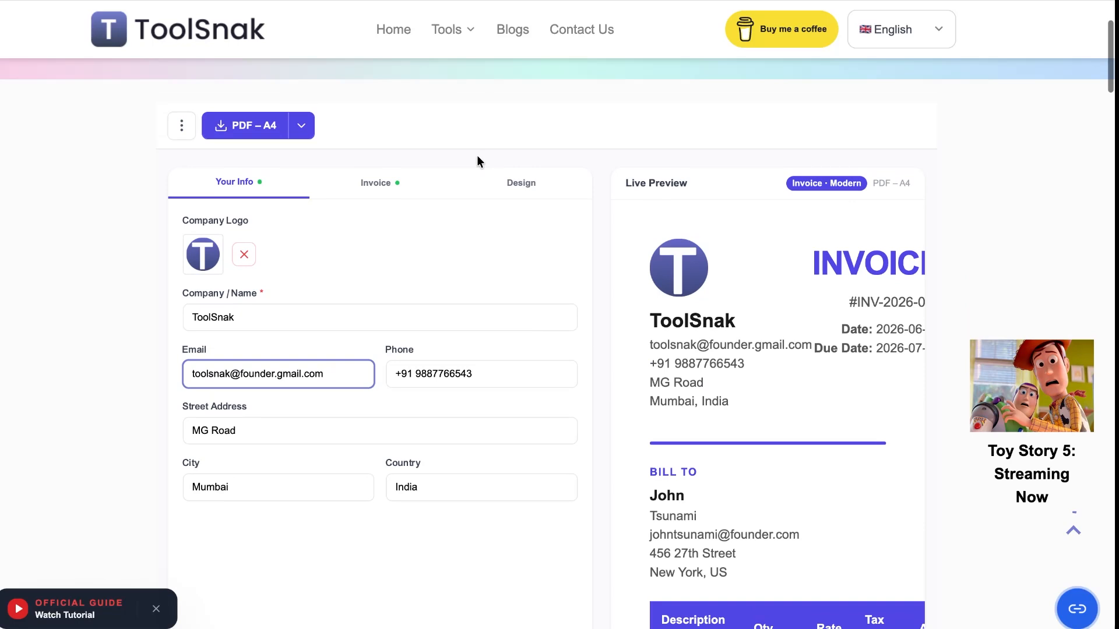
{"action": "left_click", "coordinate": [407, 183]}
Step: Change the invoice date's day to 03, making it 2026-06-03
{"action": "scroll", "coordinate": [379, 271], "scroll_direction": "down", "scroll_amount": 1}
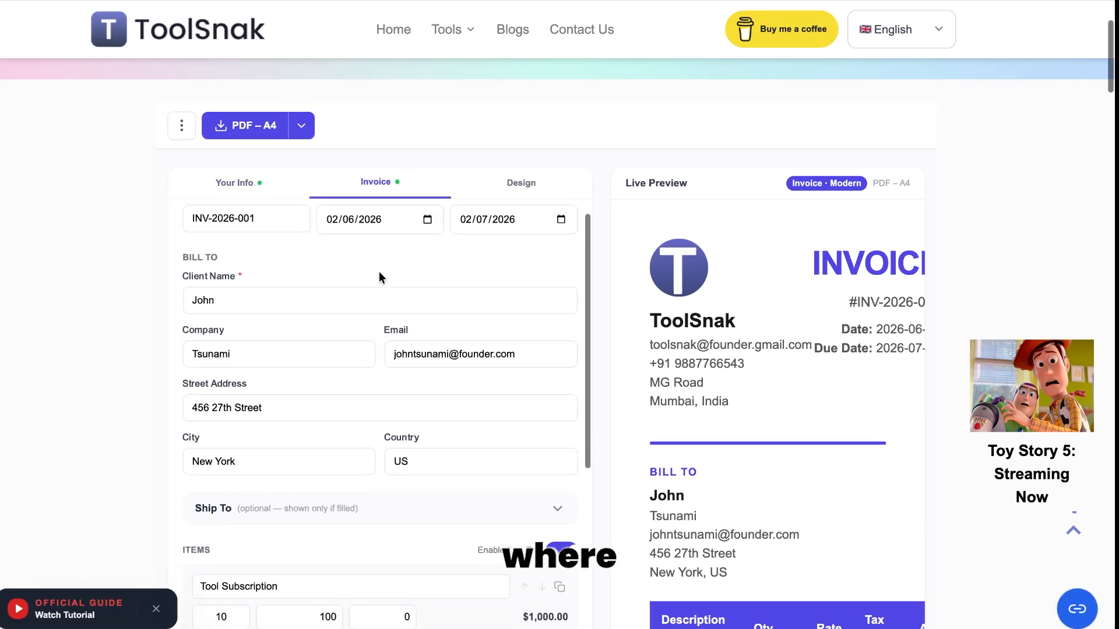
{"action": "scroll", "coordinate": [238, 219], "scroll_direction": "up", "scroll_amount": 1}
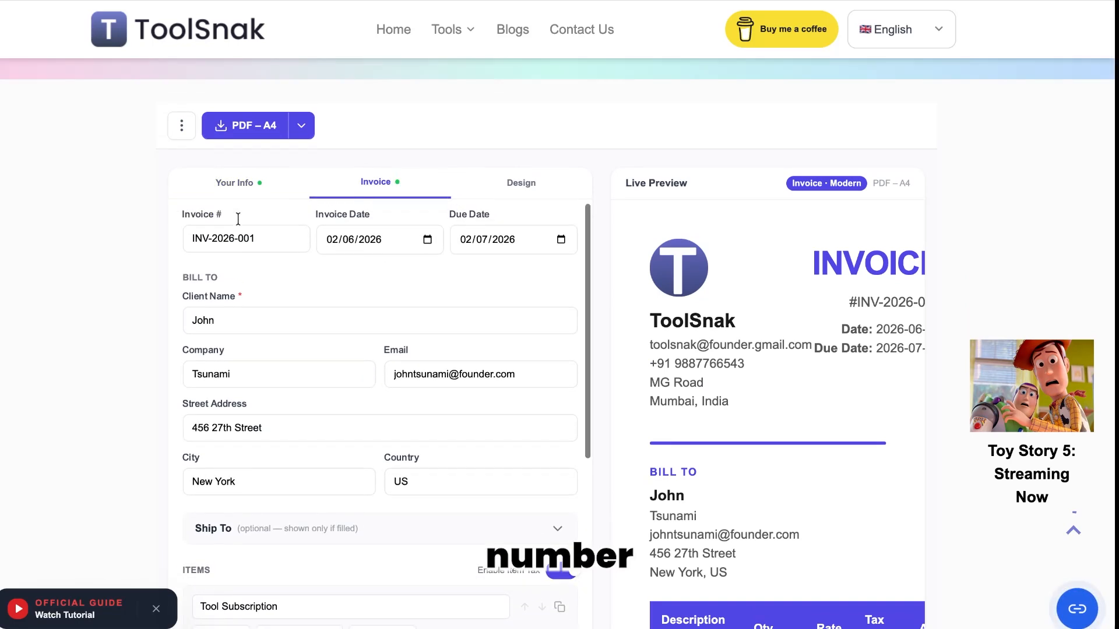
{"action": "scroll", "coordinate": [271, 246], "scroll_direction": "down", "scroll_amount": 1}
{"action": "scroll", "coordinate": [354, 219], "scroll_direction": "up", "scroll_amount": 2}
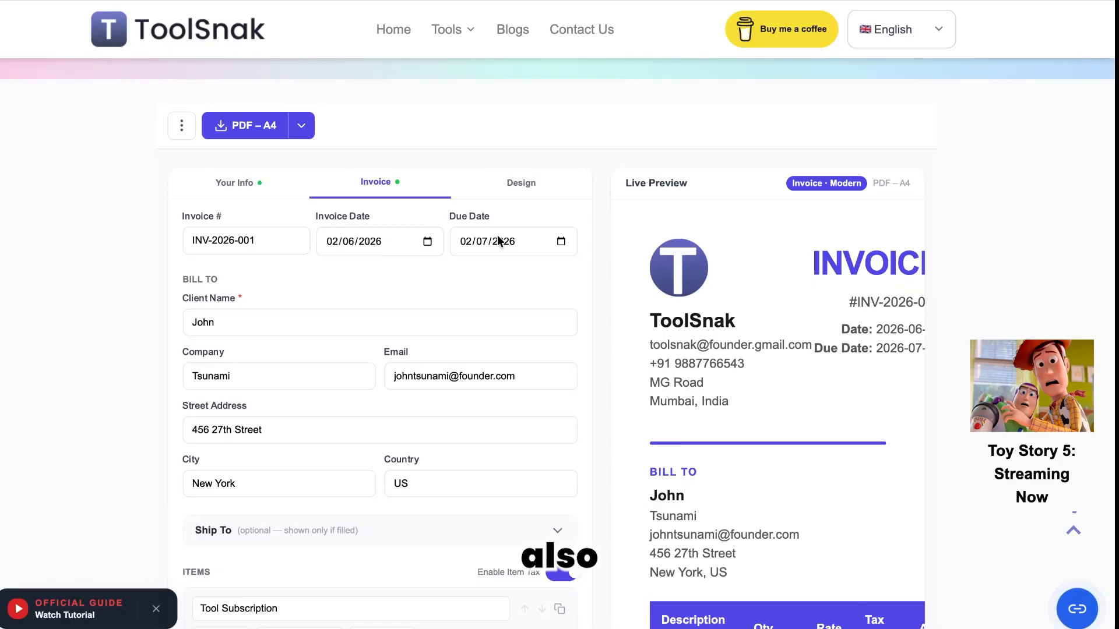
{"action": "left_click", "coordinate": [329, 240]}
{"action": "type", "text": "03"}
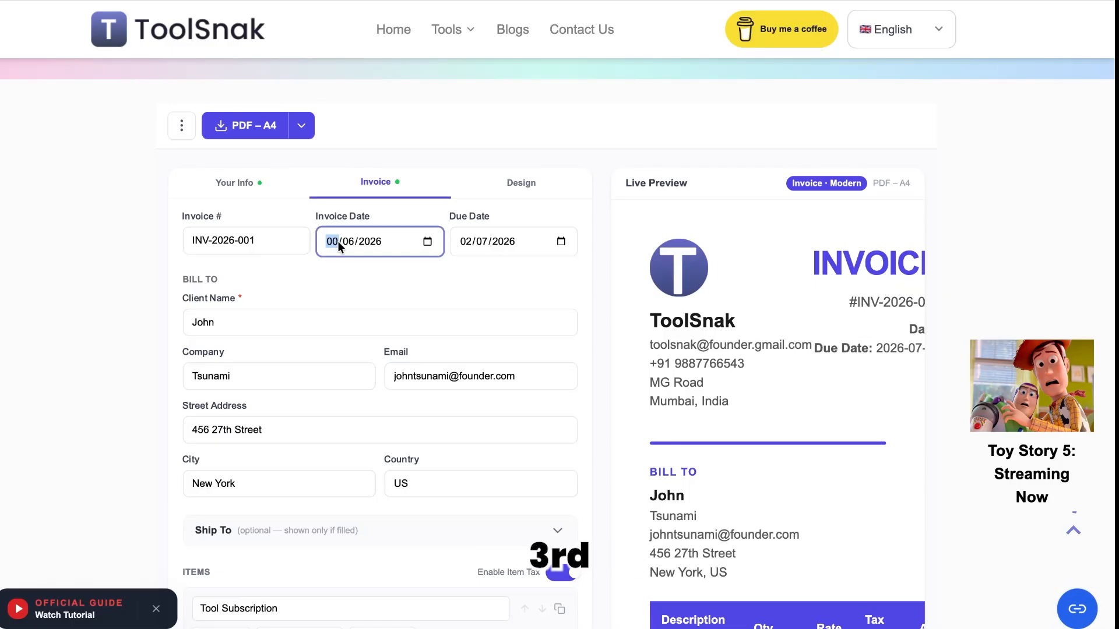
{"action": "left_click", "coordinate": [382, 268]}
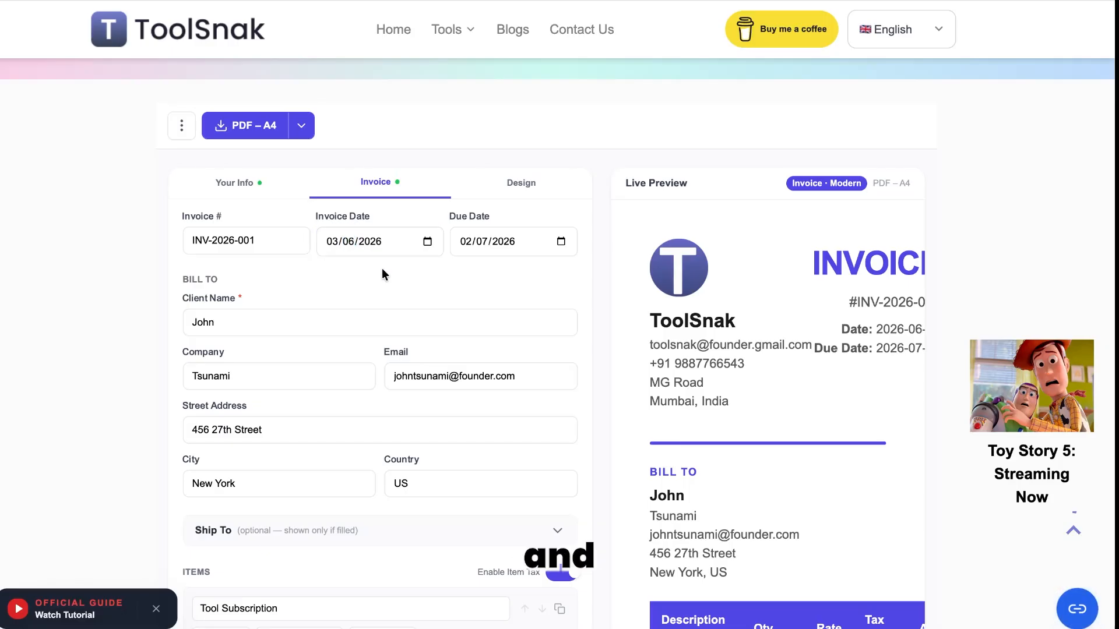
Step: Set the due date to 03/08/2027
{"action": "left_click", "coordinate": [466, 240]}
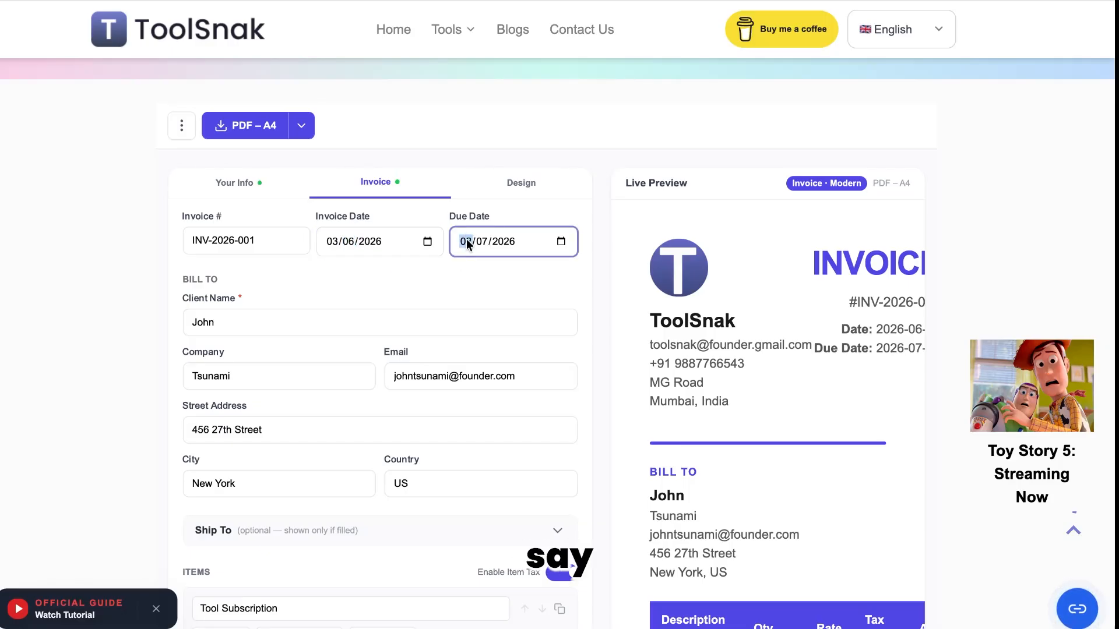
{"action": "type", "text": "08/"}
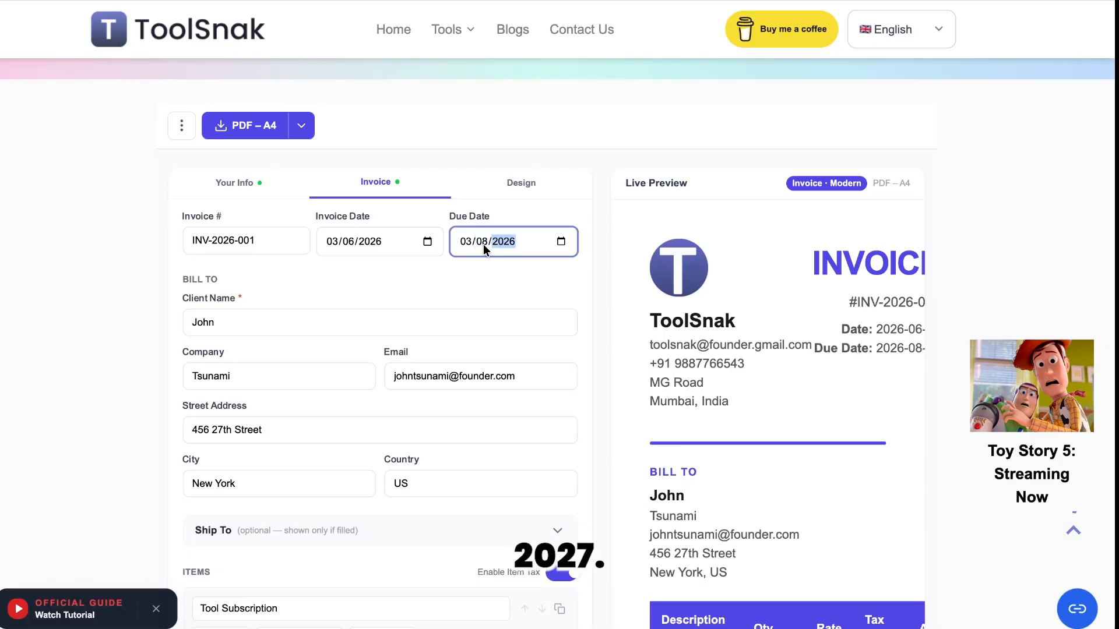
{"action": "type", "text": "2027"}
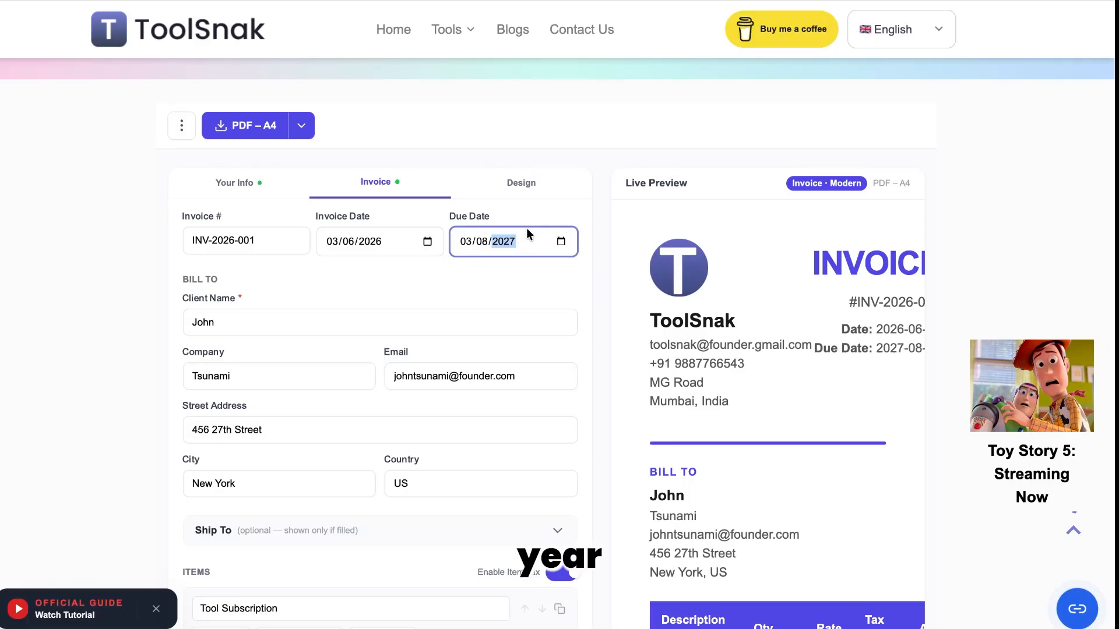
{"action": "scroll", "coordinate": [825, 378], "scroll_direction": "right", "scroll_amount": 2}
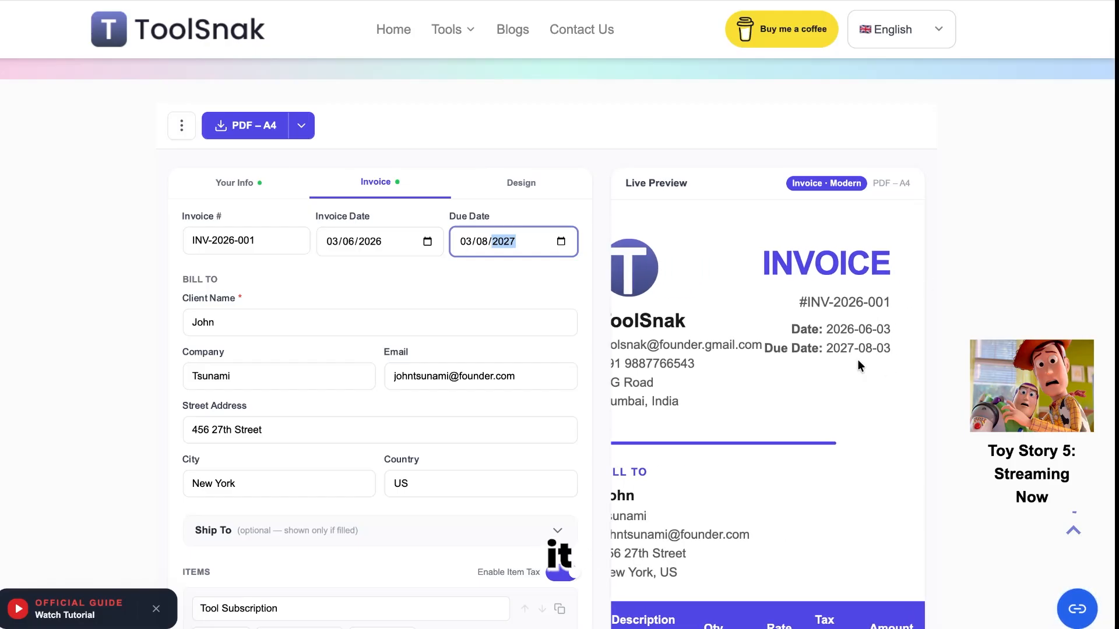
{"action": "left_click", "coordinate": [554, 287]}
{"action": "scroll", "coordinate": [344, 327], "scroll_direction": "down", "scroll_amount": 2}
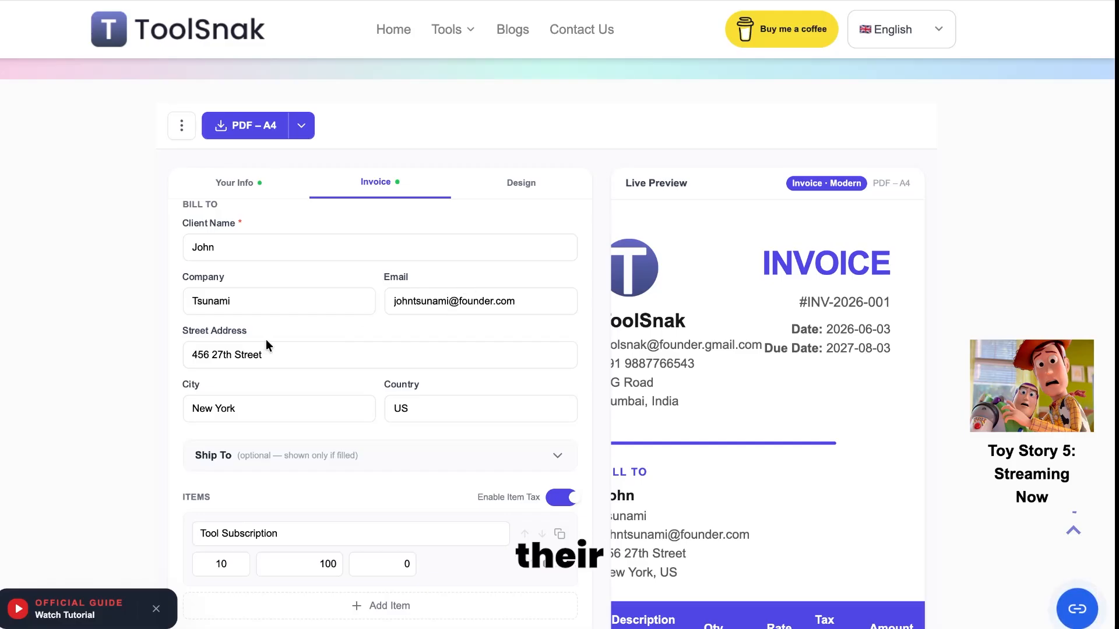
{"action": "left_click", "coordinate": [361, 344]}
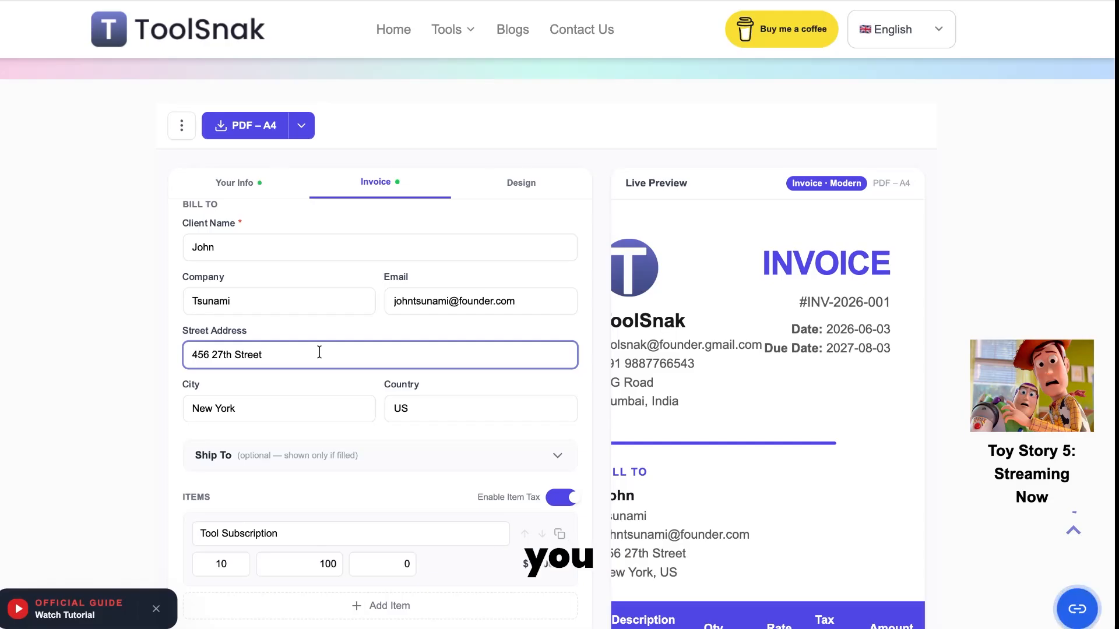
Step: Clear the Bill To street address field
{"action": "key", "text": "ctrl+a"}
{"action": "key", "text": "BackSpace"}
{"action": "scroll", "coordinate": [806, 290], "scroll_direction": "left", "scroll_amount": 1}
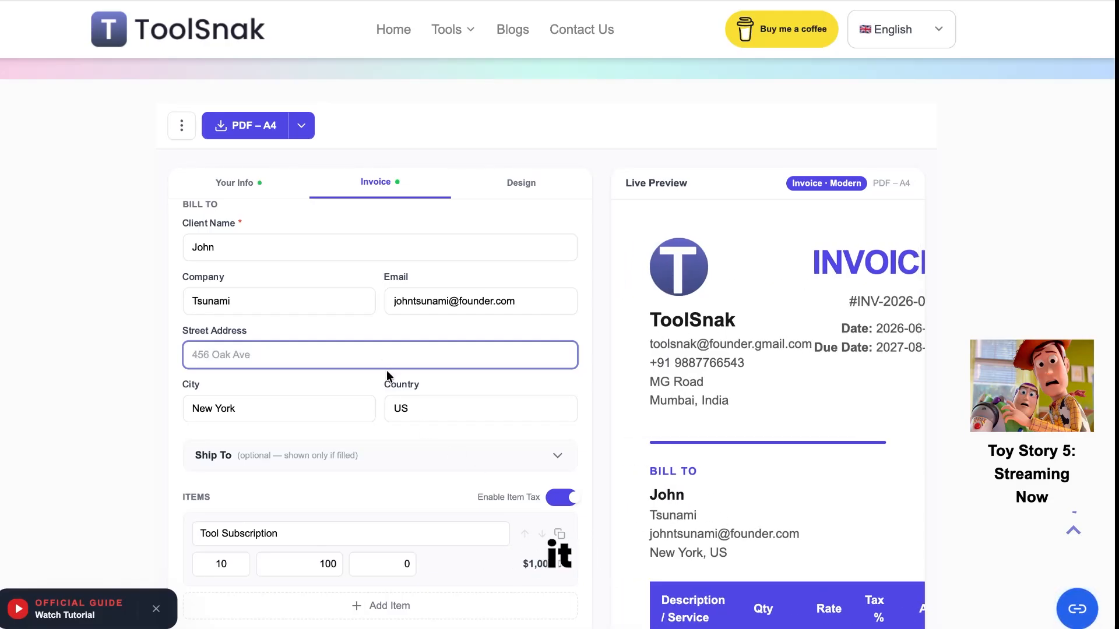
{"action": "left_click", "coordinate": [370, 386]}
Step: Expand the Ship To section and enter the recipient's name as Client Name
{"action": "scroll", "coordinate": [369, 382], "scroll_direction": "down", "scroll_amount": 1}
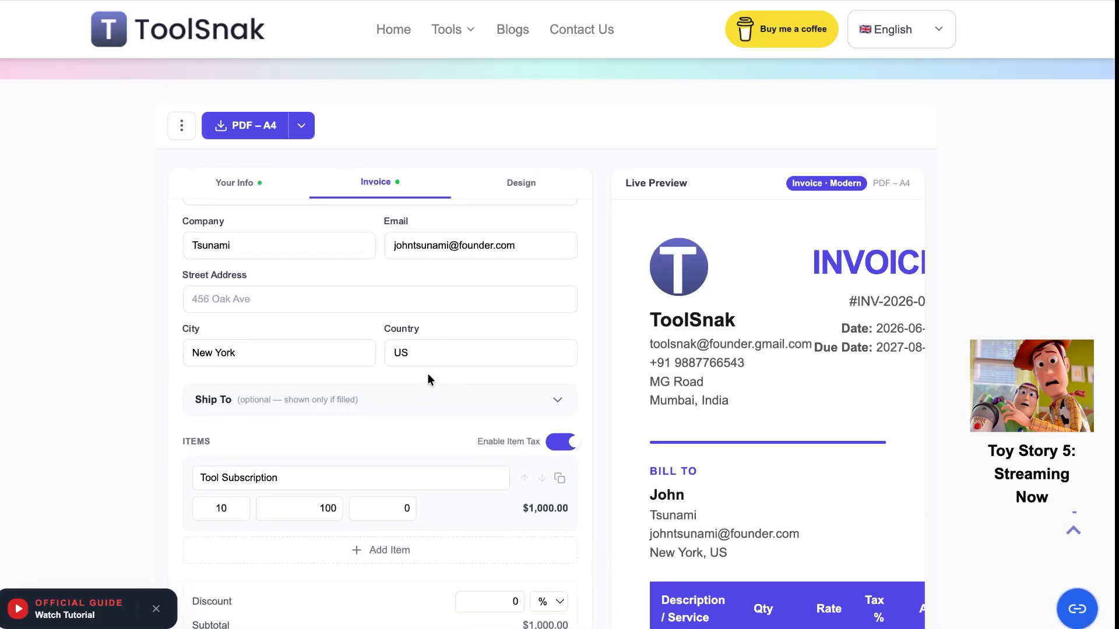
{"action": "scroll", "coordinate": [341, 330], "scroll_direction": "down", "scroll_amount": 1}
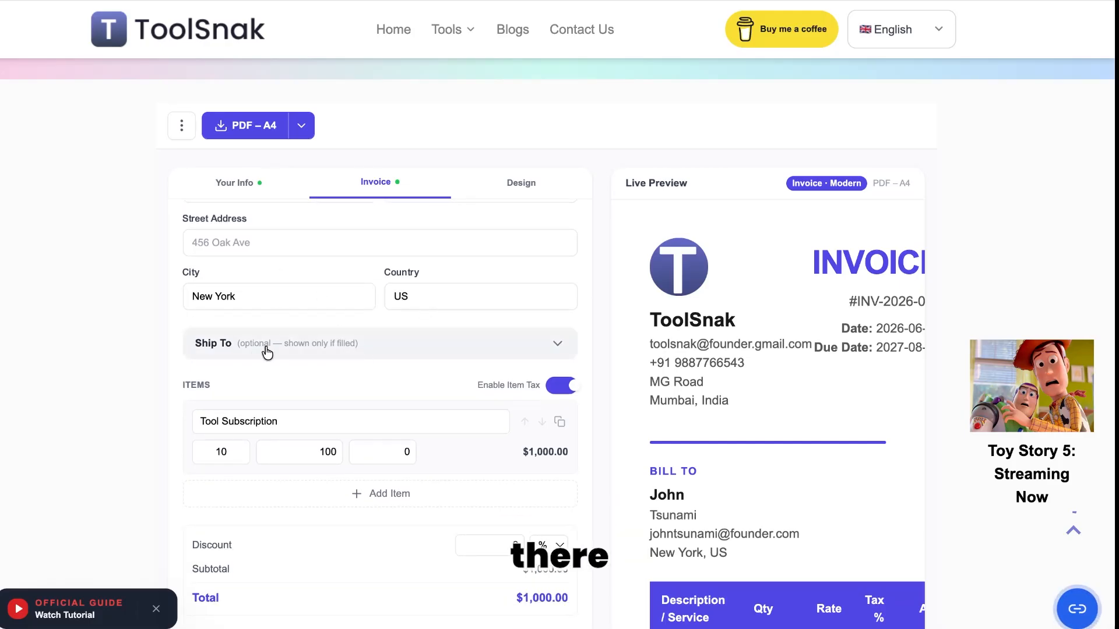
{"action": "left_click", "coordinate": [304, 359]}
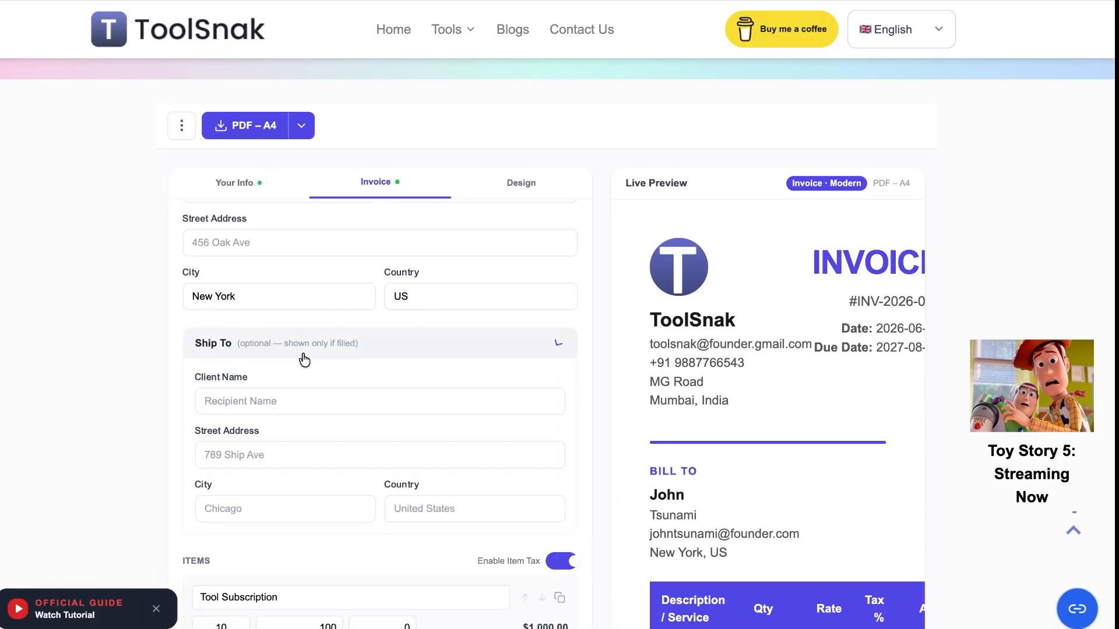
{"action": "scroll", "coordinate": [303, 359], "scroll_direction": "down", "scroll_amount": 1}
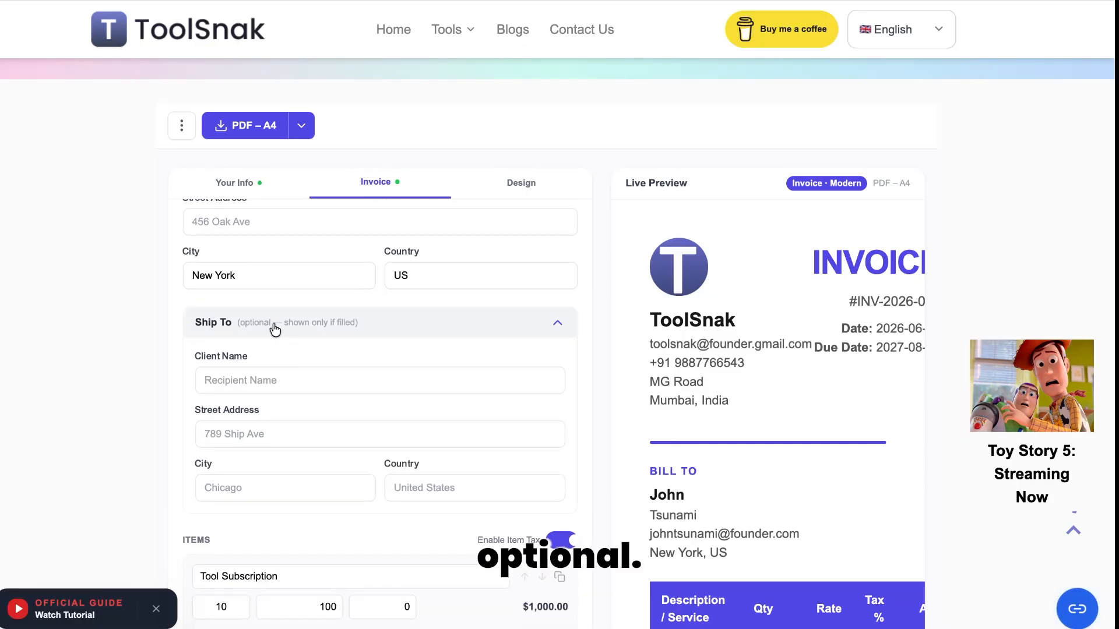
{"action": "scroll", "coordinate": [333, 337], "scroll_direction": "down", "scroll_amount": 1}
{"action": "scroll", "coordinate": [332, 335], "scroll_direction": "down", "scroll_amount": 1}
{"action": "scroll", "coordinate": [332, 332], "scroll_direction": "up", "scroll_amount": 1}
{"action": "left_click", "coordinate": [334, 322]}
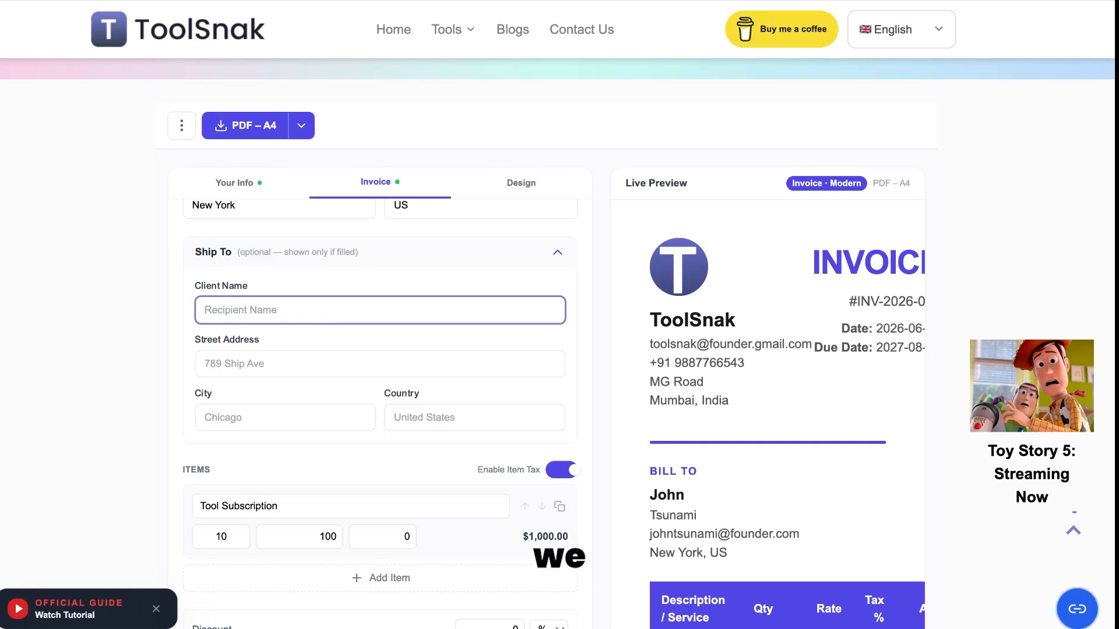
{"action": "type", "text": "Adam"}
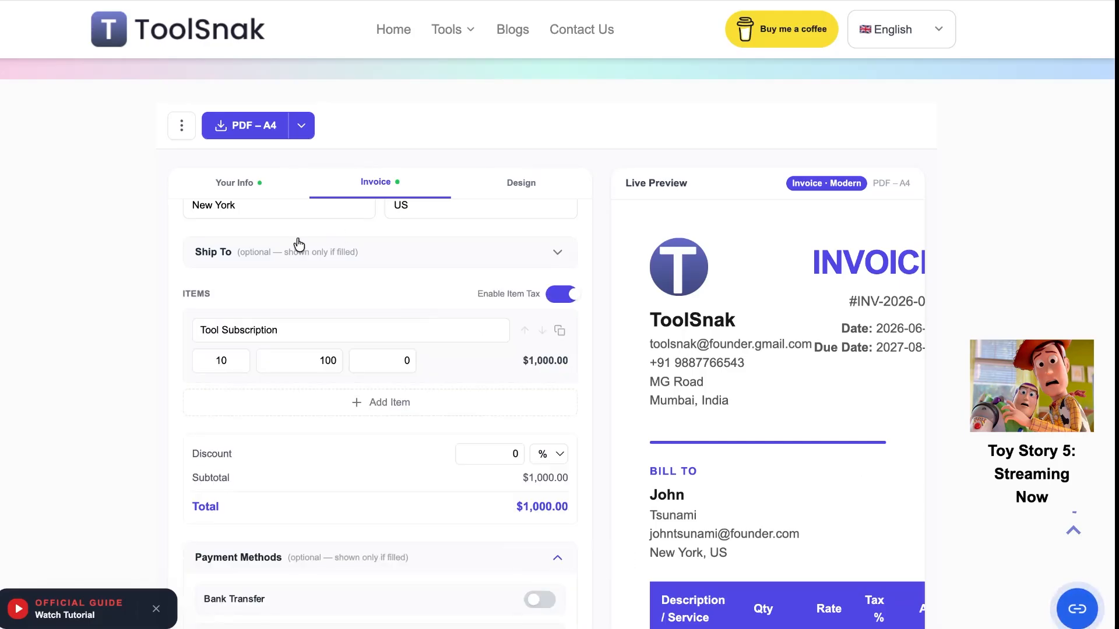
Step: Give Tool Subscription a 10% tax with item tax enabled, totaling $1,100.00
{"action": "scroll", "coordinate": [366, 277], "scroll_direction": "down", "scroll_amount": 1}
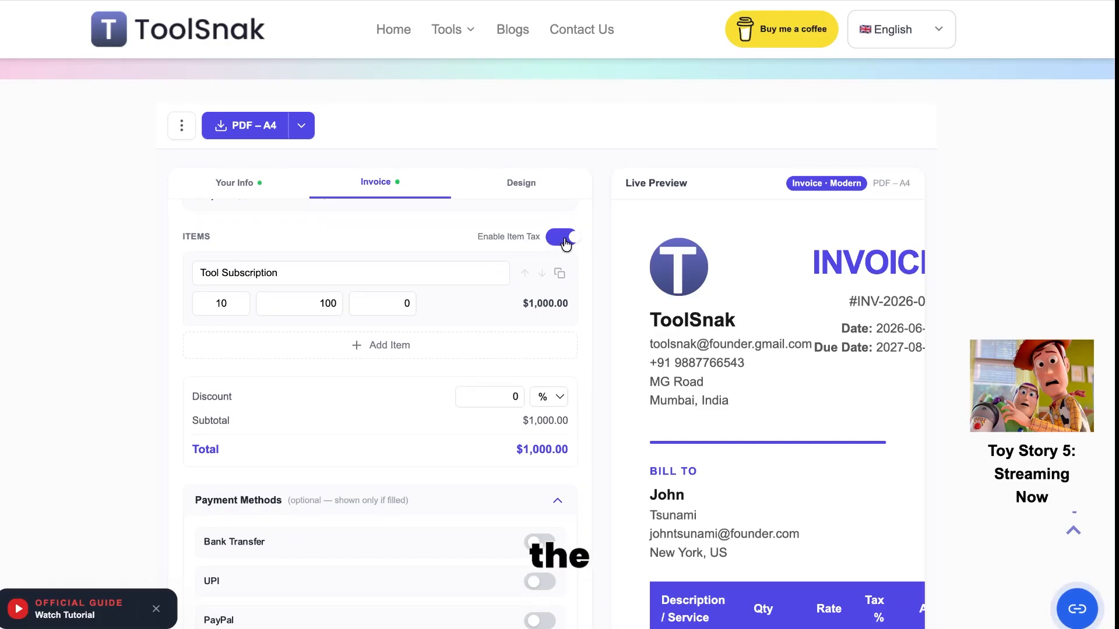
{"action": "left_click", "coordinate": [403, 302]}
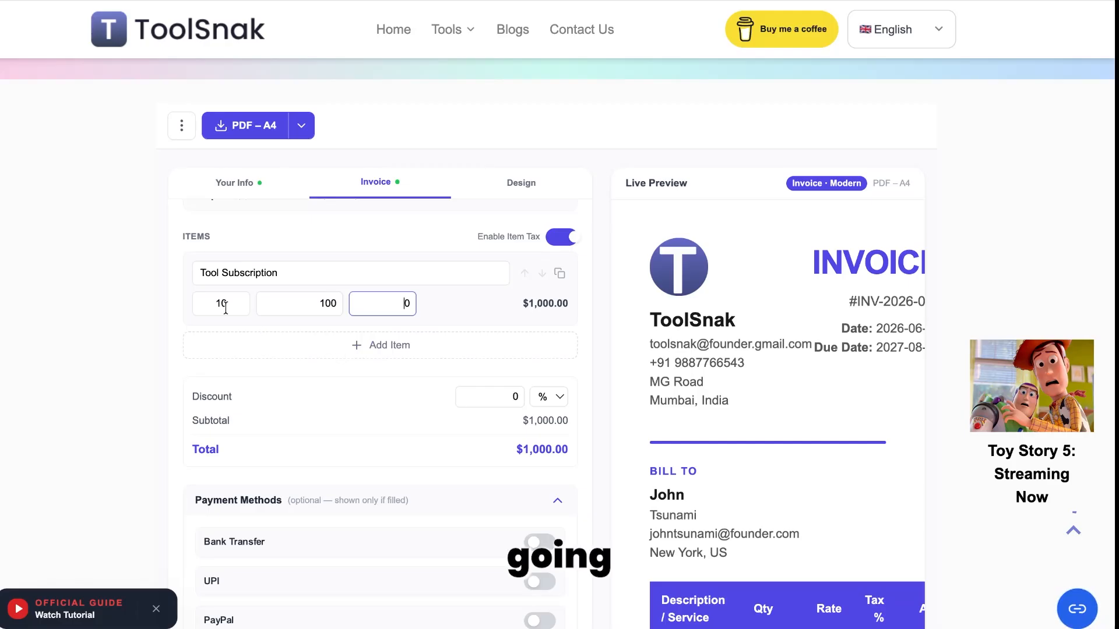
{"action": "scroll", "coordinate": [678, 378], "scroll_direction": "down", "scroll_amount": 3}
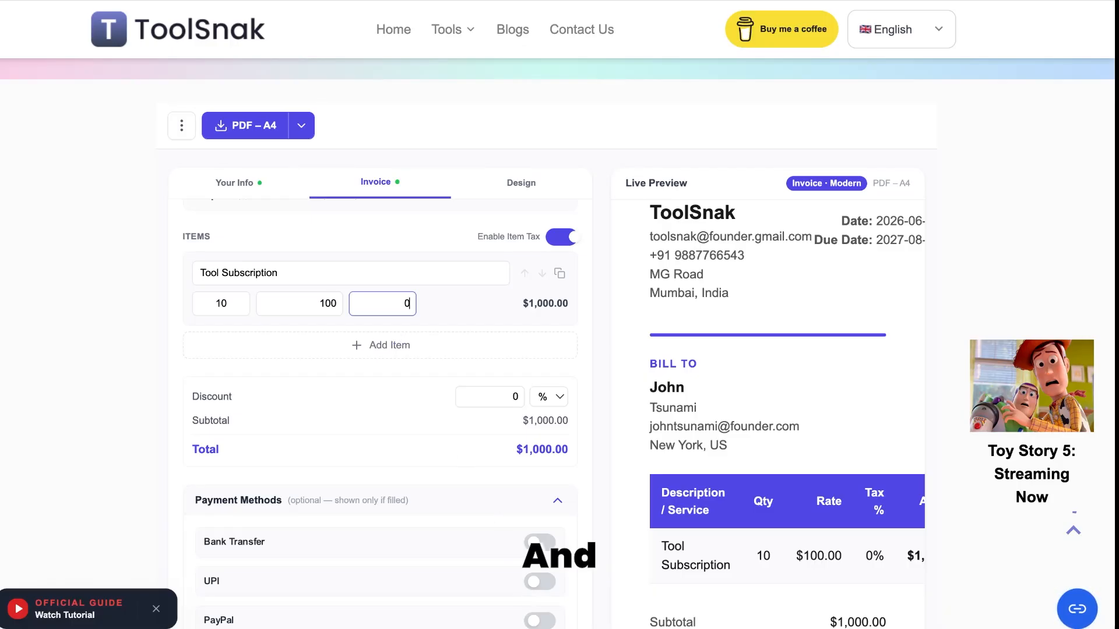
{"action": "type", "text": "10"}
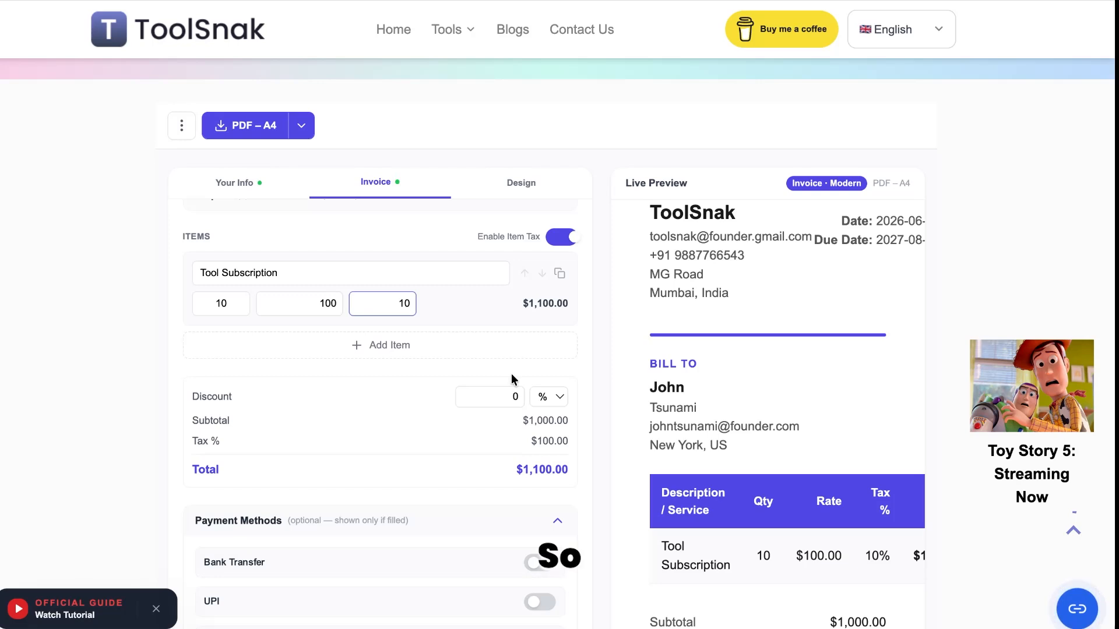
{"action": "left_click", "coordinate": [563, 239]}
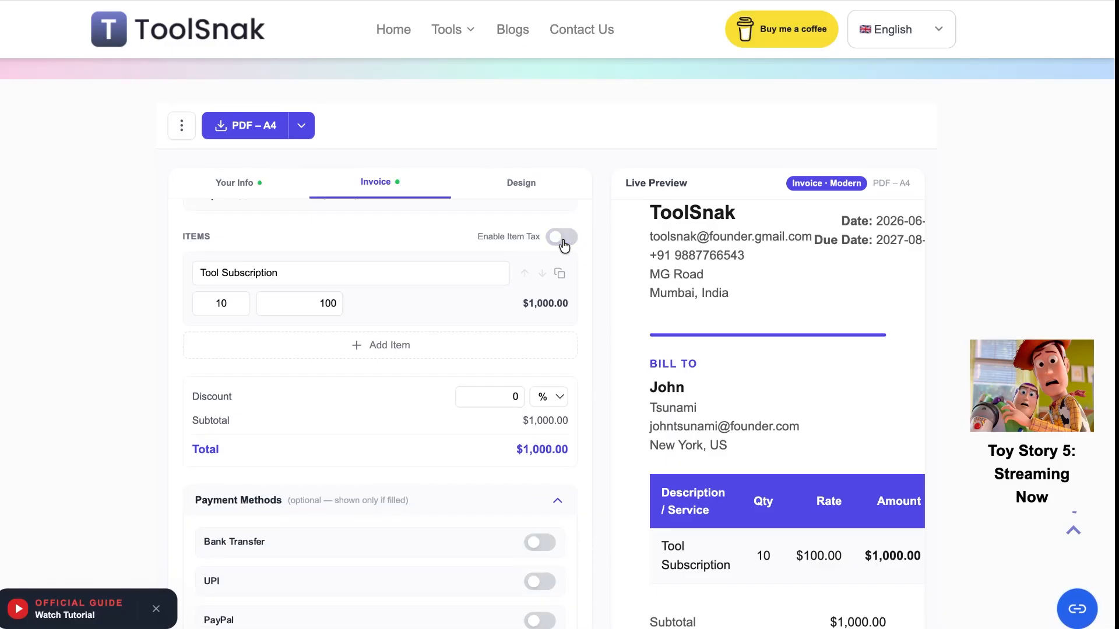
{"action": "left_click", "coordinate": [563, 244]}
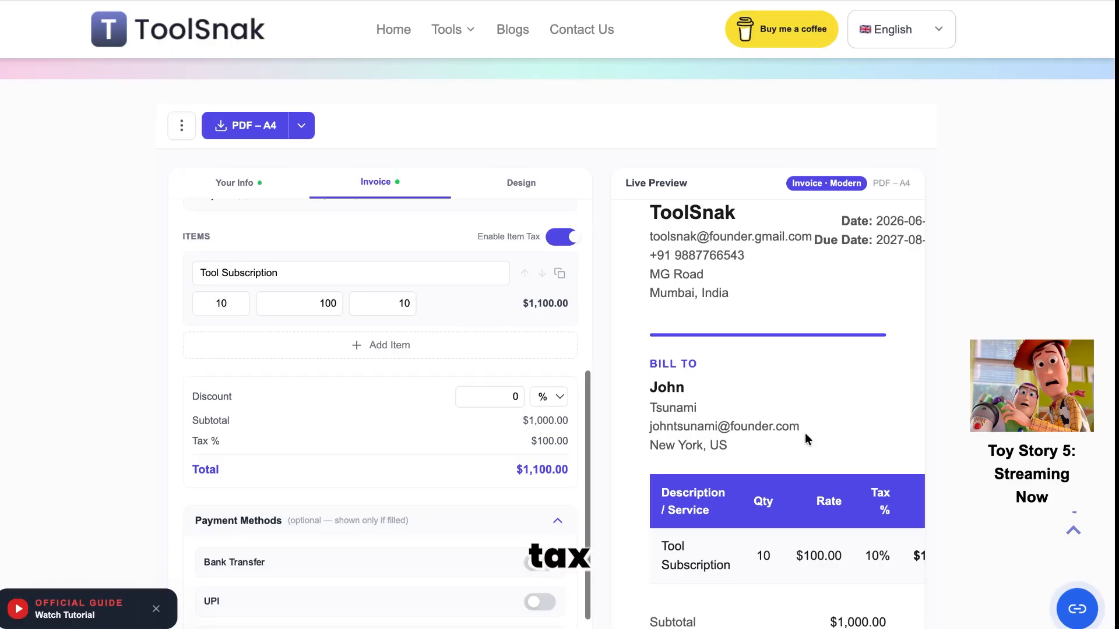
{"action": "scroll", "coordinate": [805, 435], "scroll_direction": "right", "scroll_amount": 2}
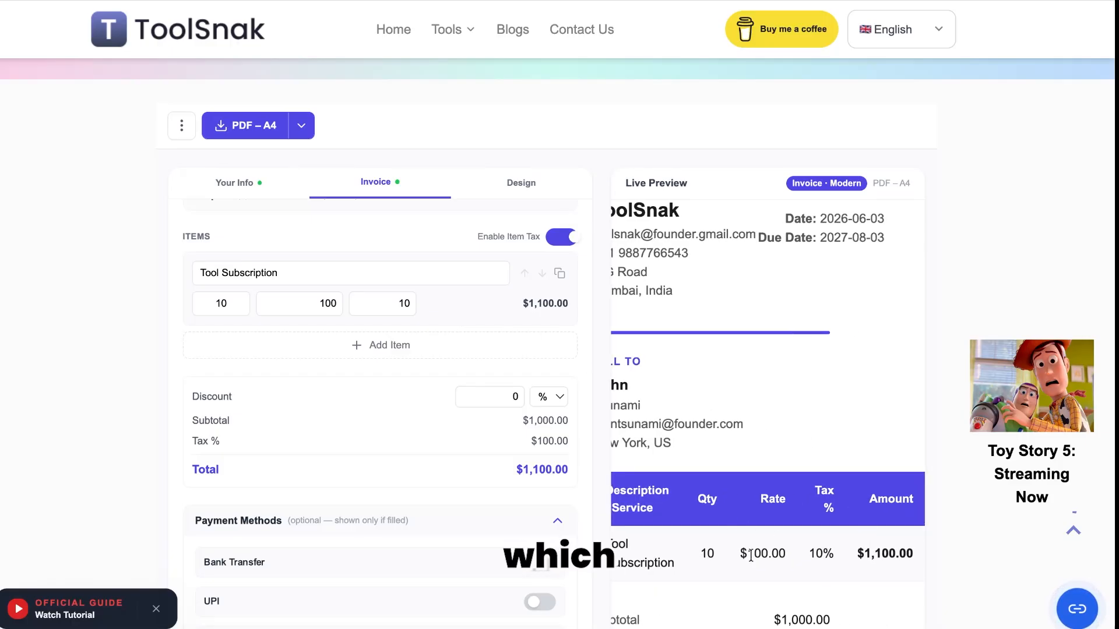
{"action": "scroll", "coordinate": [528, 452], "scroll_direction": "down", "scroll_amount": 3}
{"action": "scroll", "coordinate": [742, 518], "scroll_direction": "down", "scroll_amount": 2}
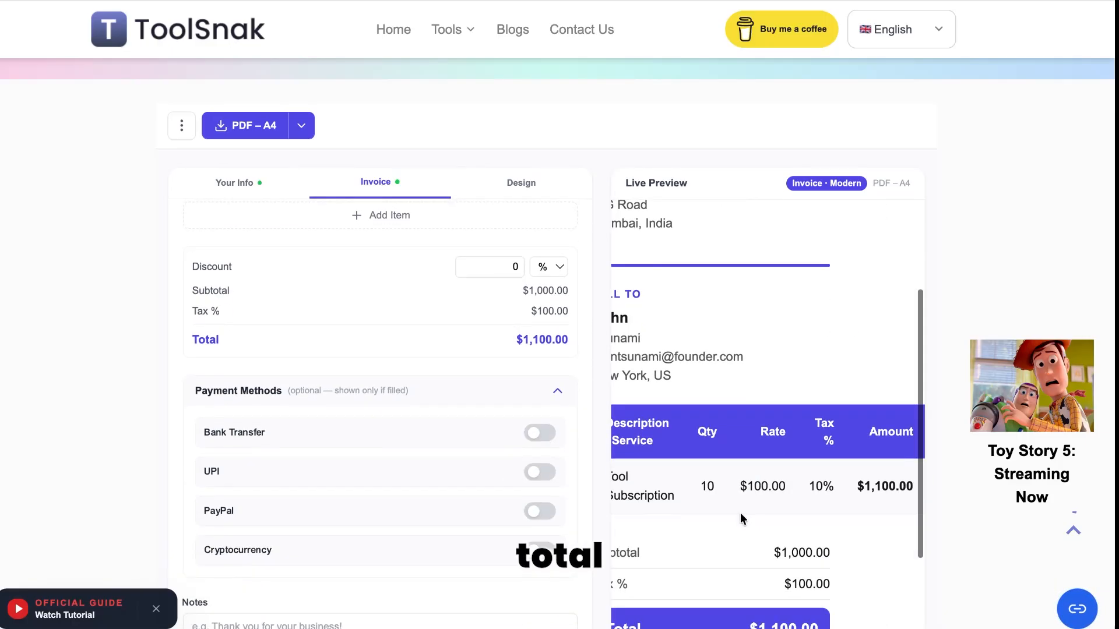
{"action": "scroll", "coordinate": [804, 552], "scroll_direction": "left", "scroll_amount": 2}
{"action": "scroll", "coordinate": [421, 438], "scroll_direction": "up", "scroll_amount": 2}
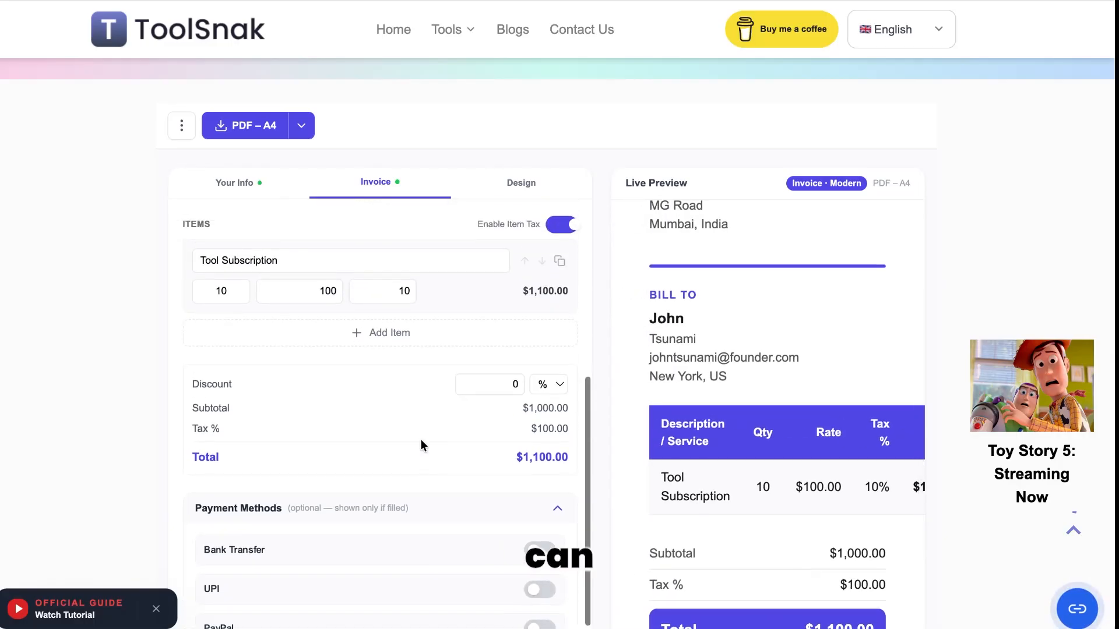
Step: Add a Video Editing Service line item with quantity 10 at a rate of 500
{"action": "scroll", "coordinate": [650, 427], "scroll_direction": "down", "scroll_amount": 3}
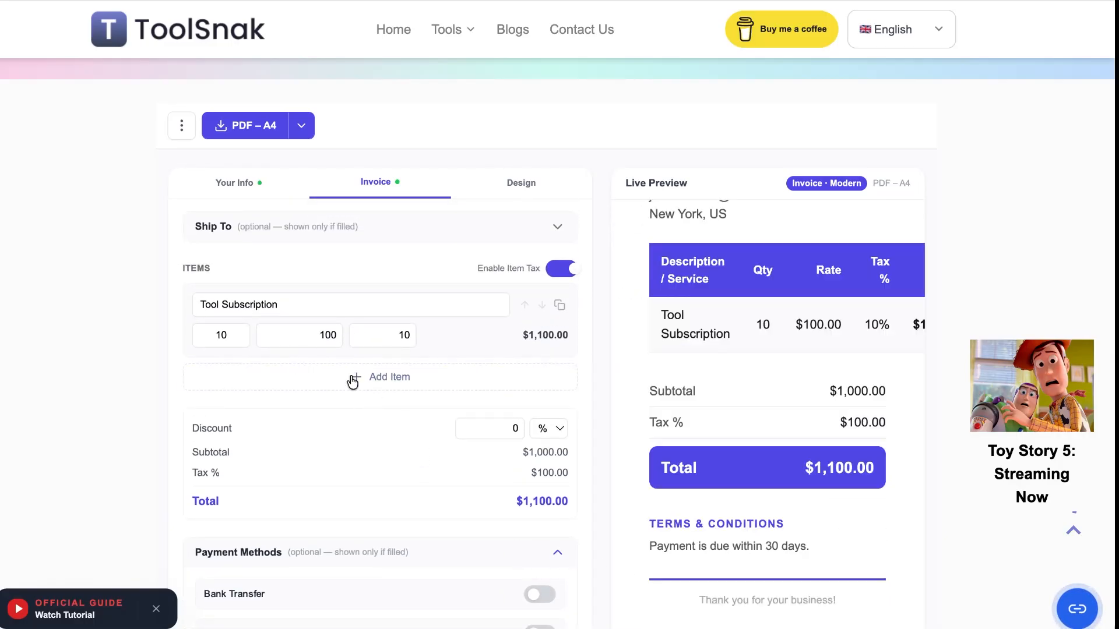
{"action": "left_click", "coordinate": [352, 379]}
{"action": "left_click", "coordinate": [315, 380]}
{"action": "type", "text": "Video EDi"}
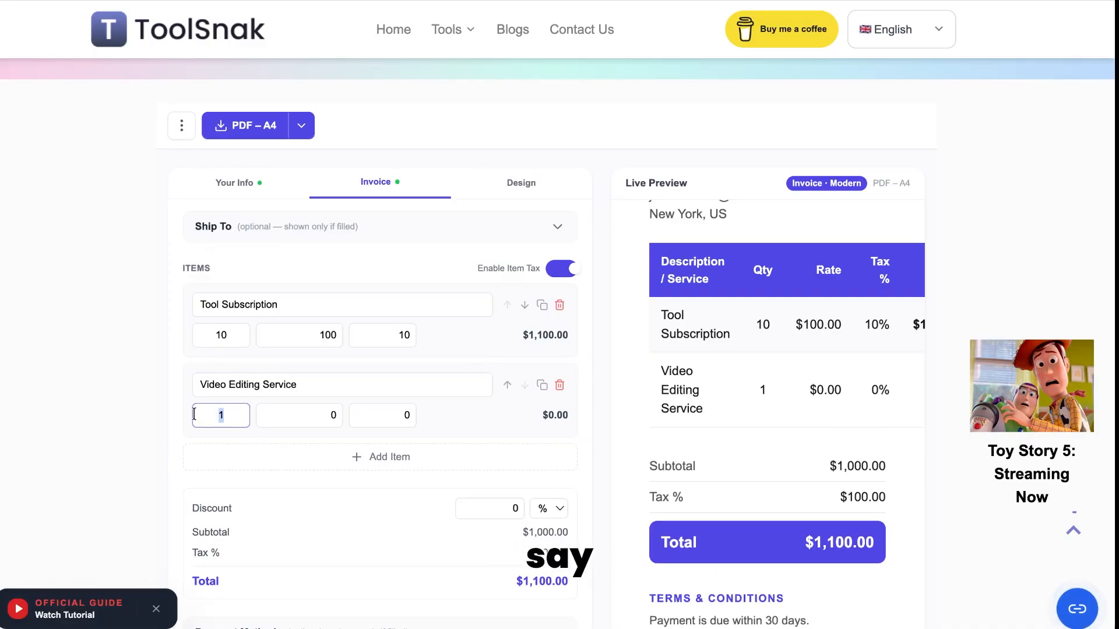
{"action": "type", "text": "10"}
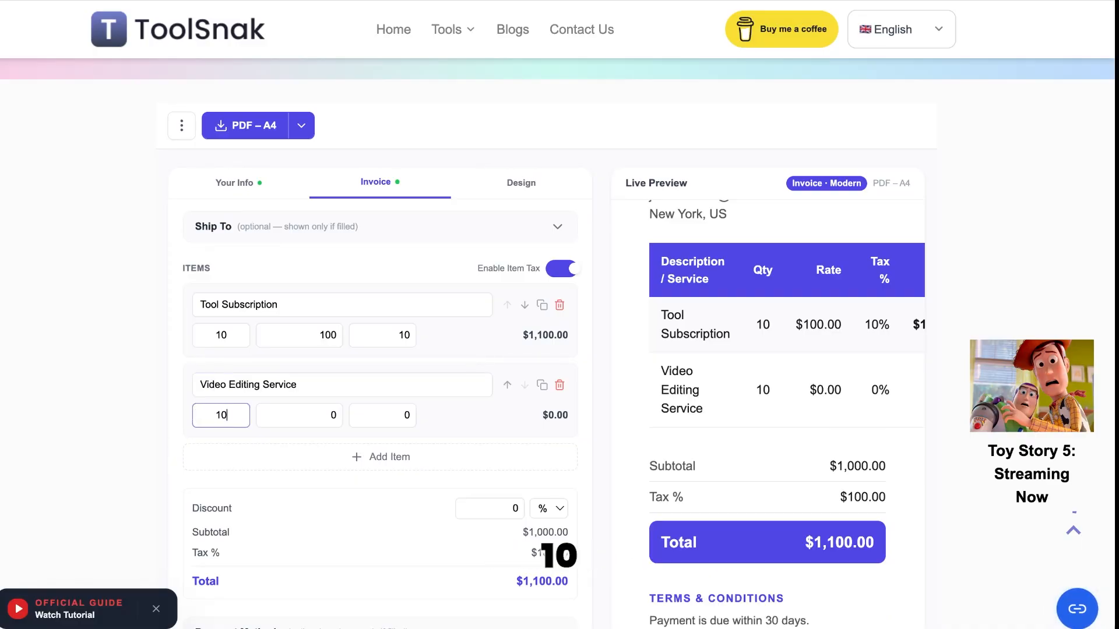
{"action": "key", "text": "Tab"}
{"action": "type", "text": "500"}
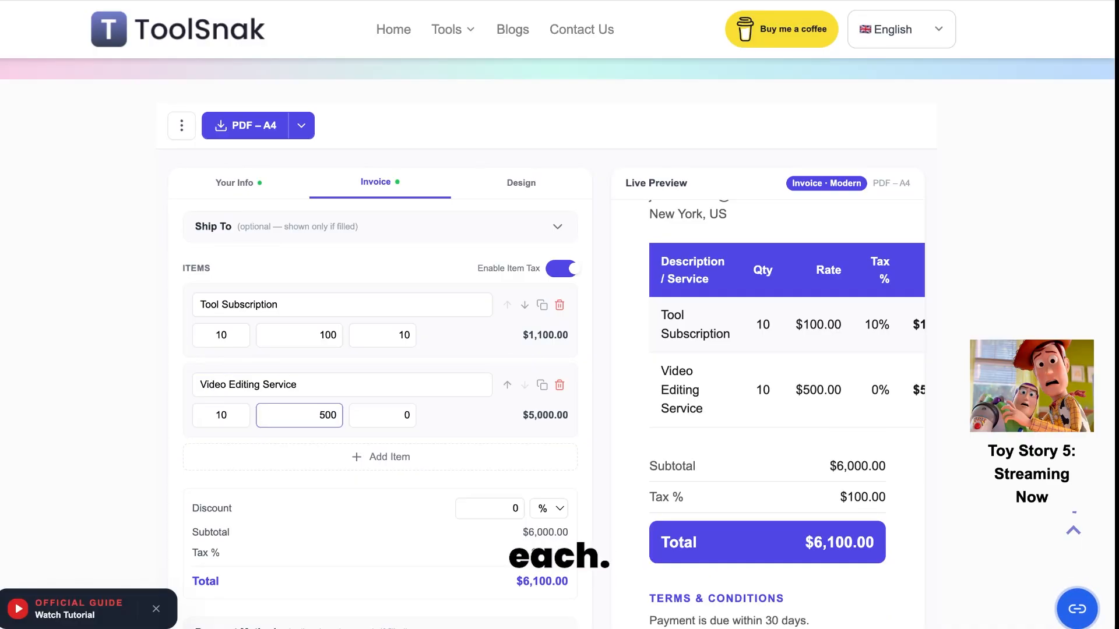
Step: Keep the new item's tax at 0%, bringing the invoice total to $6,100.00
{"action": "left_click_drag", "start_coordinate": [410, 413], "coordinate": [388, 412]}
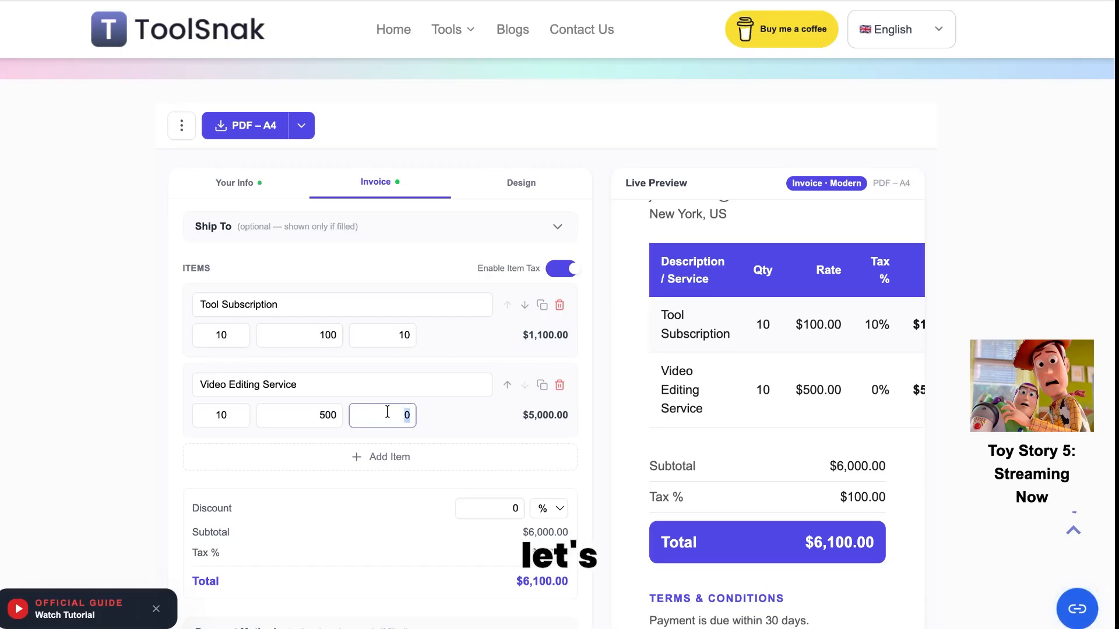
{"action": "left_click", "coordinate": [456, 421]}
{"action": "scroll", "coordinate": [456, 420], "scroll_direction": "down", "scroll_amount": 1}
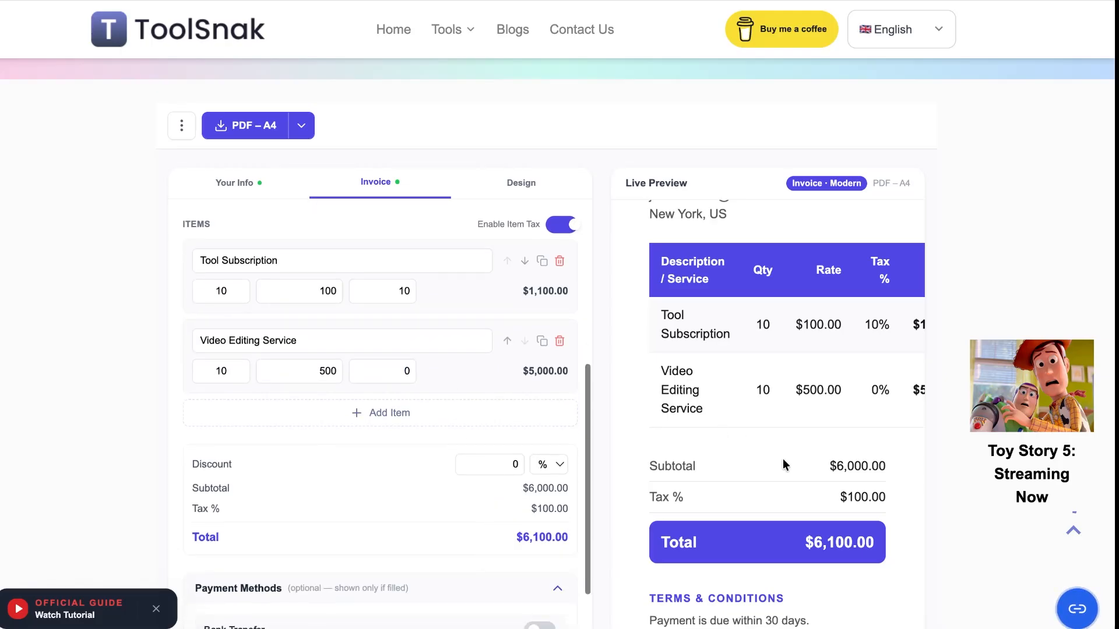
{"action": "scroll", "coordinate": [786, 457], "scroll_direction": "right", "scroll_amount": 2}
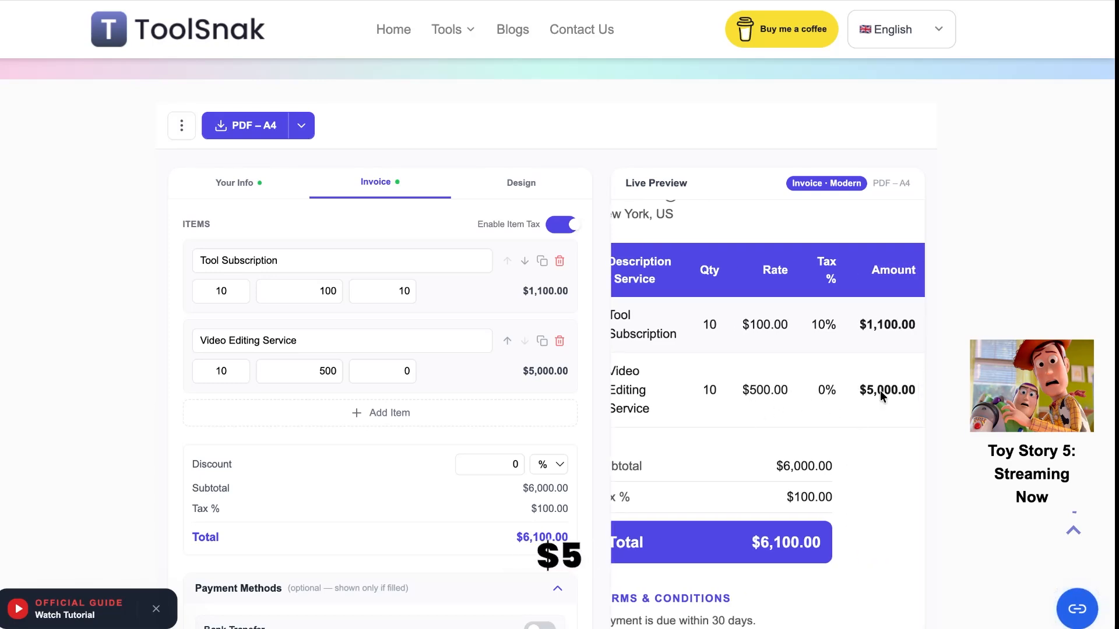
{"action": "scroll", "coordinate": [491, 432], "scroll_direction": "down", "scroll_amount": 1}
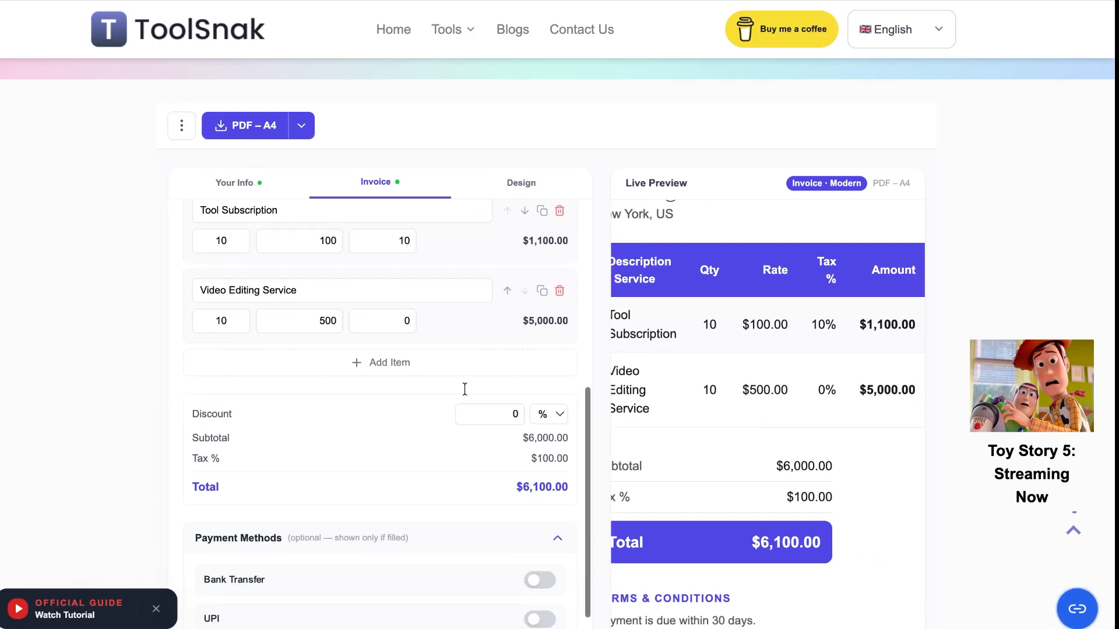
{"action": "scroll", "coordinate": [313, 271], "scroll_direction": "up", "scroll_amount": 1}
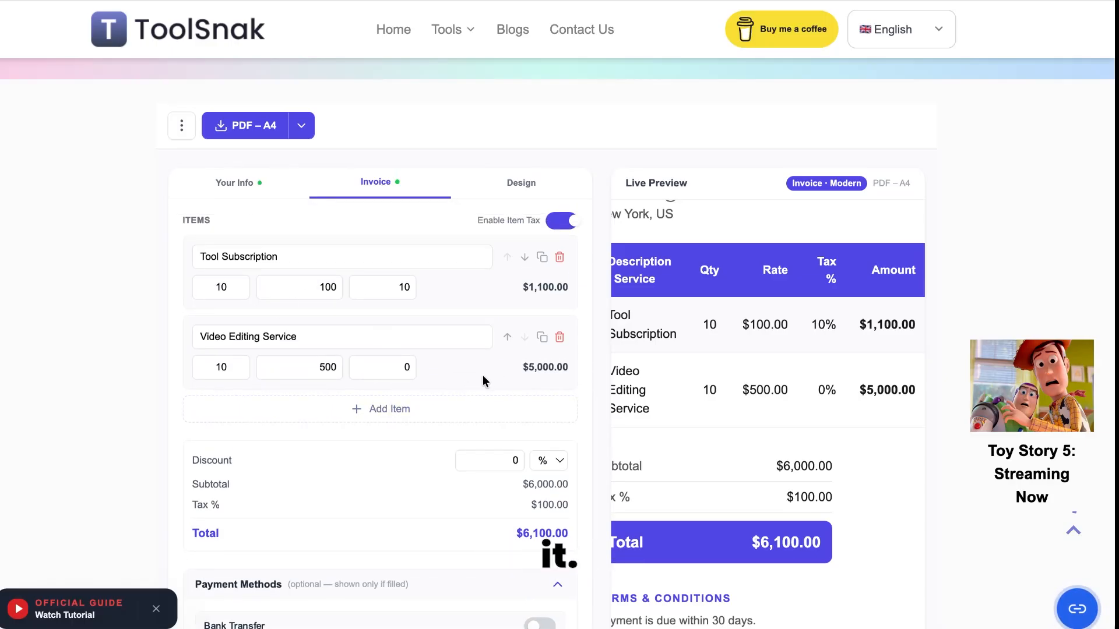
{"action": "scroll", "coordinate": [483, 380], "scroll_direction": "down", "scroll_amount": 3}
{"action": "scroll", "coordinate": [483, 379], "scroll_direction": "down", "scroll_amount": 1}
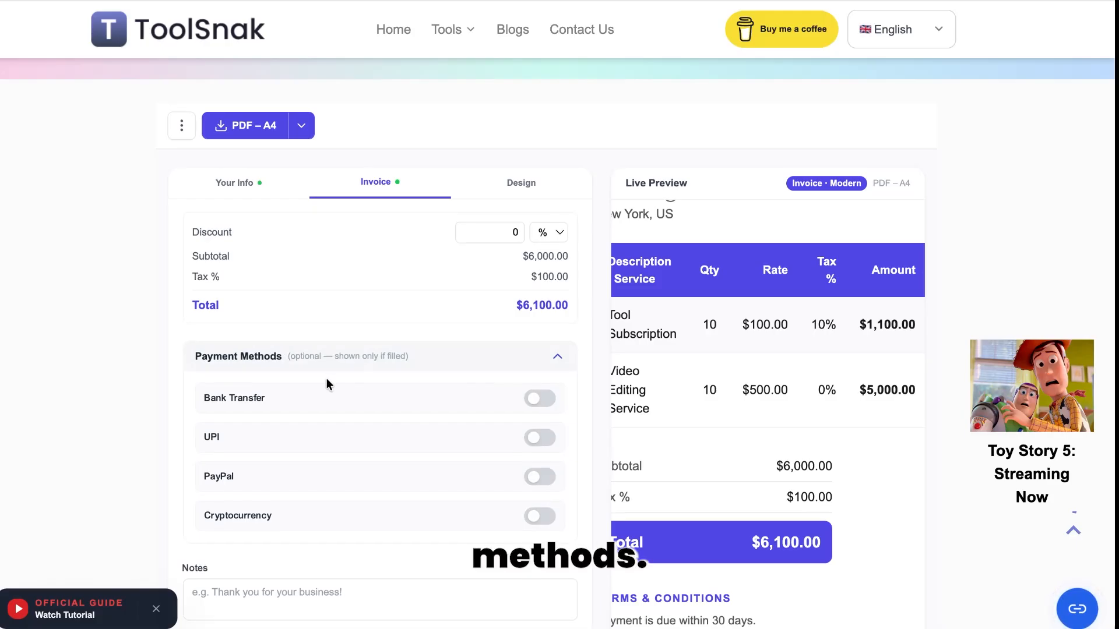
{"action": "scroll", "coordinate": [326, 382], "scroll_direction": "down", "scroll_amount": 1}
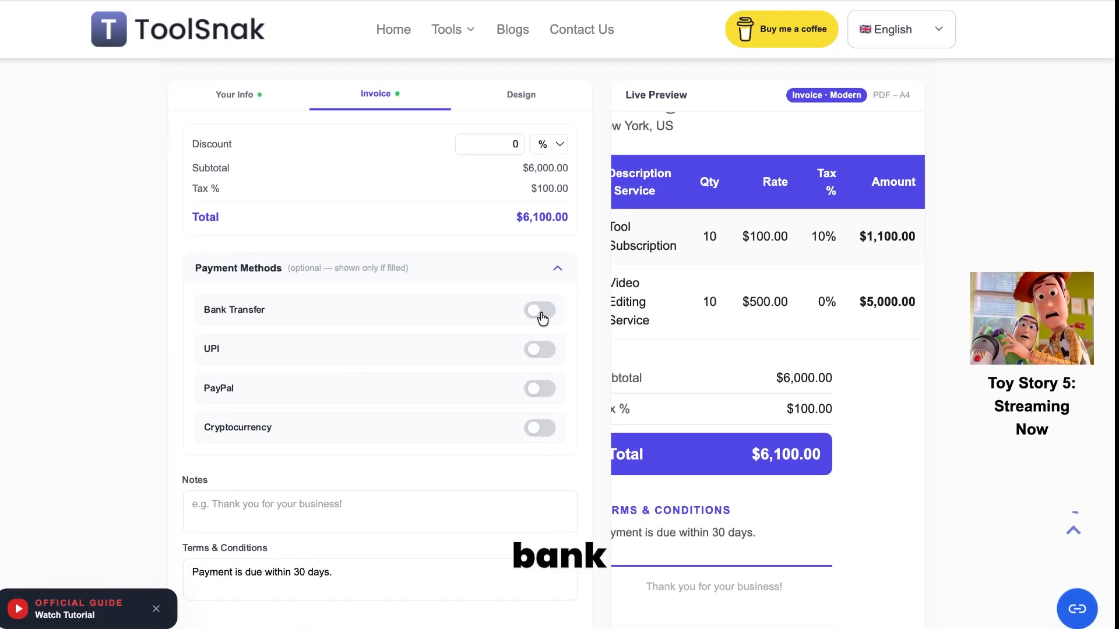
Step: Try Bank Transfer and UPI with a UPI ID, then delete the ID and switch both off
{"action": "left_click", "coordinate": [539, 311]}
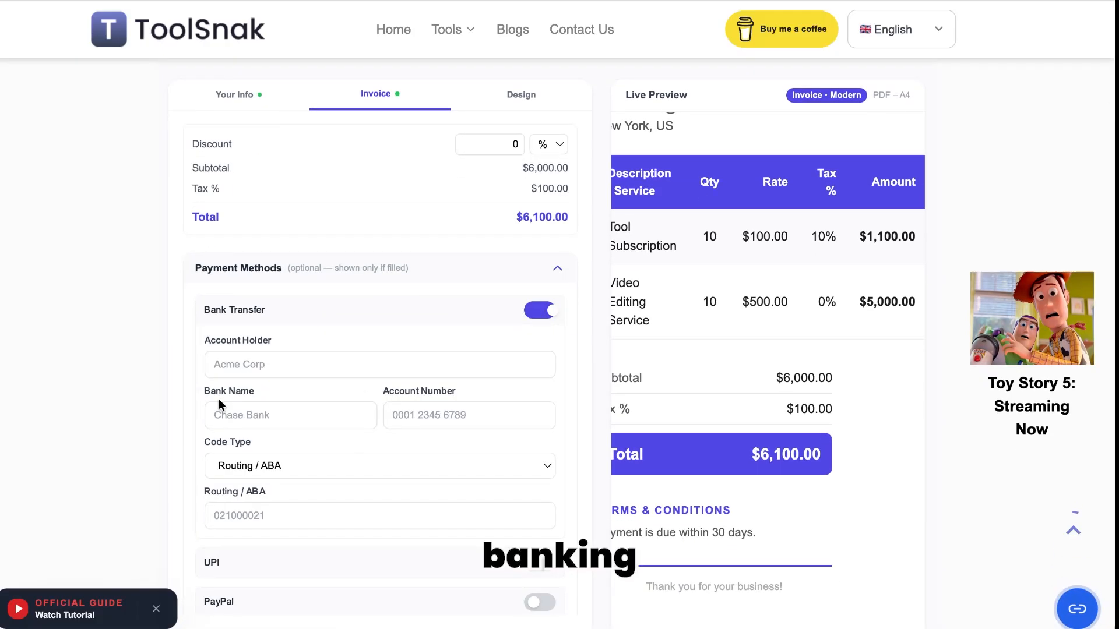
{"action": "left_click", "coordinate": [539, 310]}
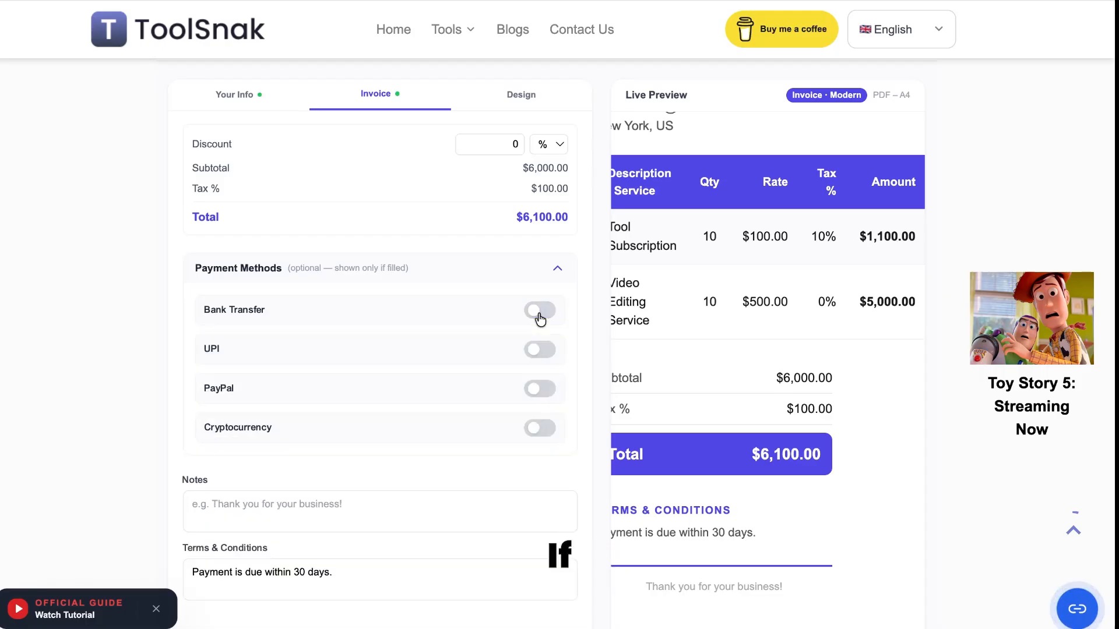
{"action": "left_click", "coordinate": [539, 350]}
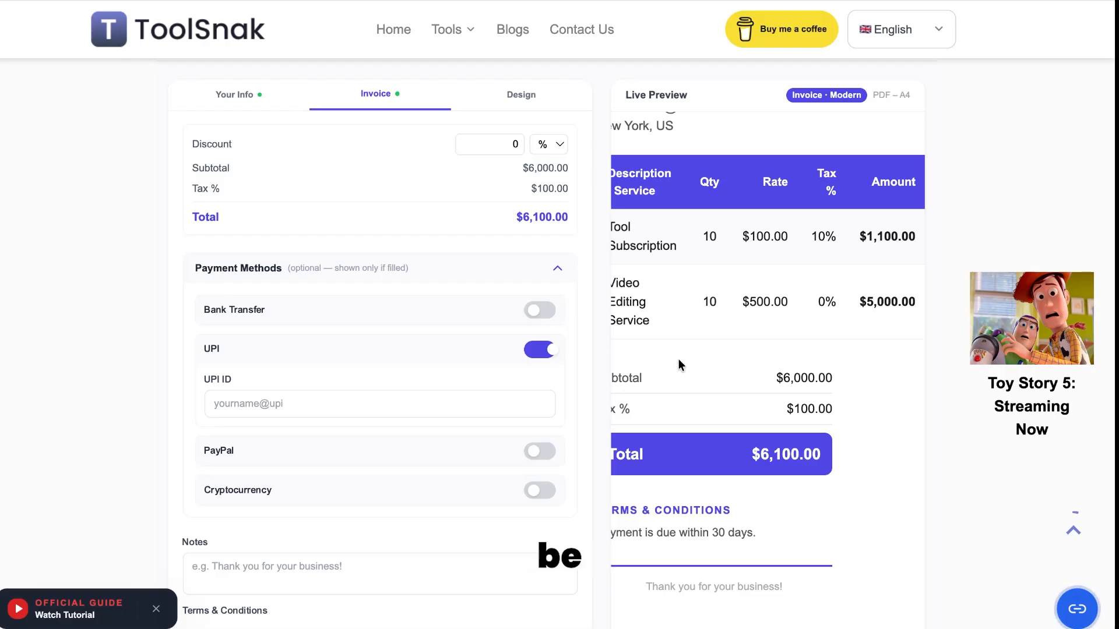
{"action": "left_click", "coordinate": [356, 410]}
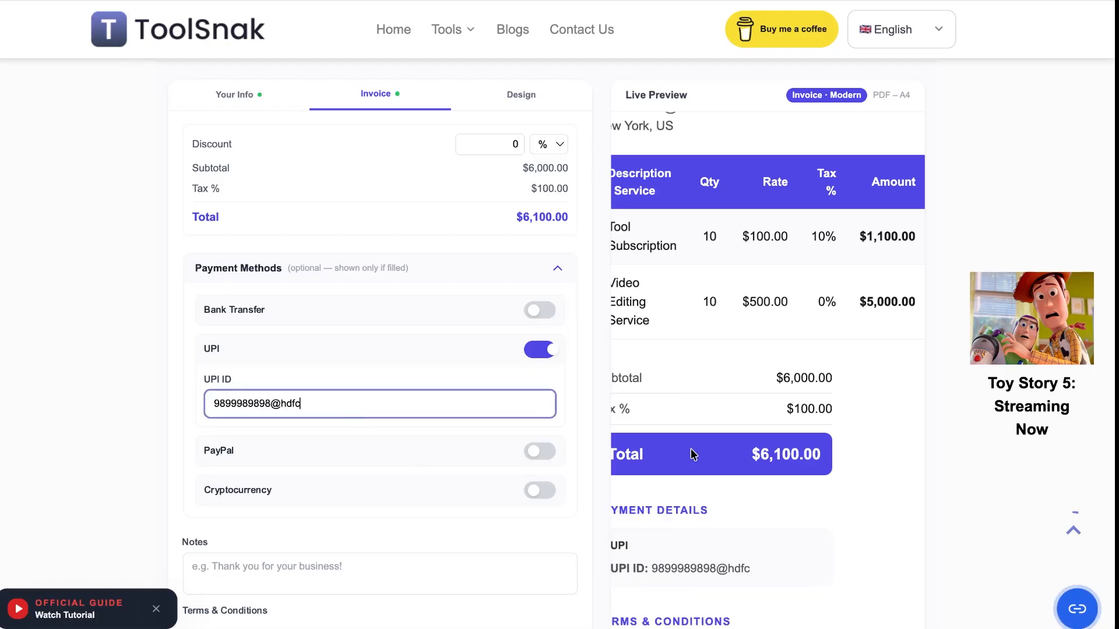
{"action": "scroll", "coordinate": [692, 455], "scroll_direction": "left", "scroll_amount": 1}
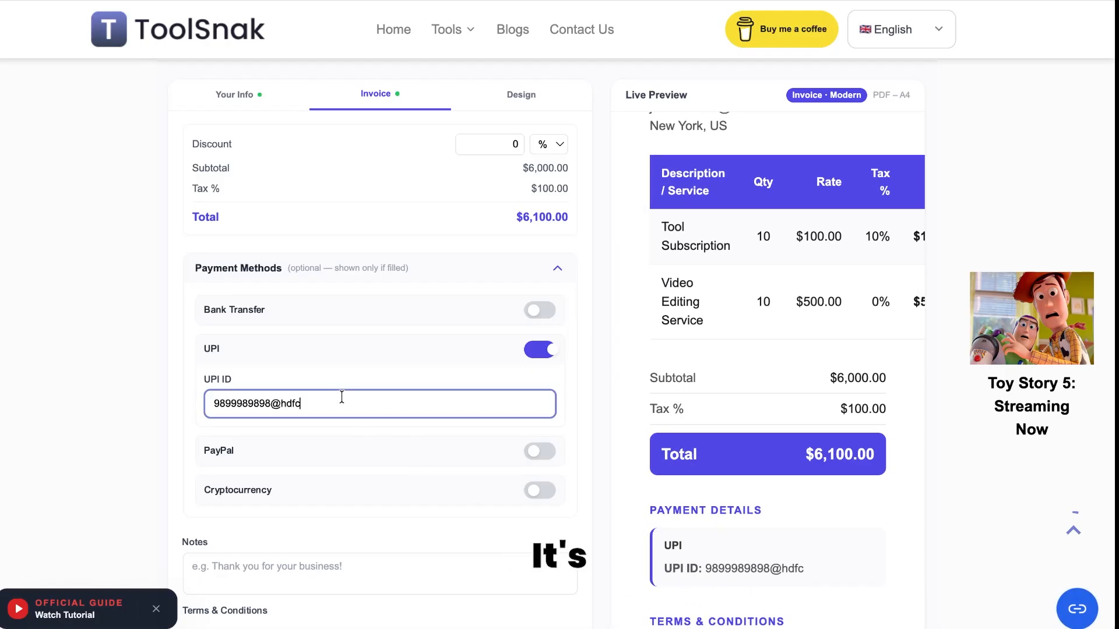
{"action": "key", "text": "super+a"}
{"action": "key", "text": "BackSpace"}
{"action": "left_click", "coordinate": [537, 350]}
Step: Toggle PayPal, Cryptocurrency, Bank Transfer and UPI on and back off, leaving all disabled
{"action": "left_click", "coordinate": [531, 390]}
{"action": "left_click", "coordinate": [533, 390]}
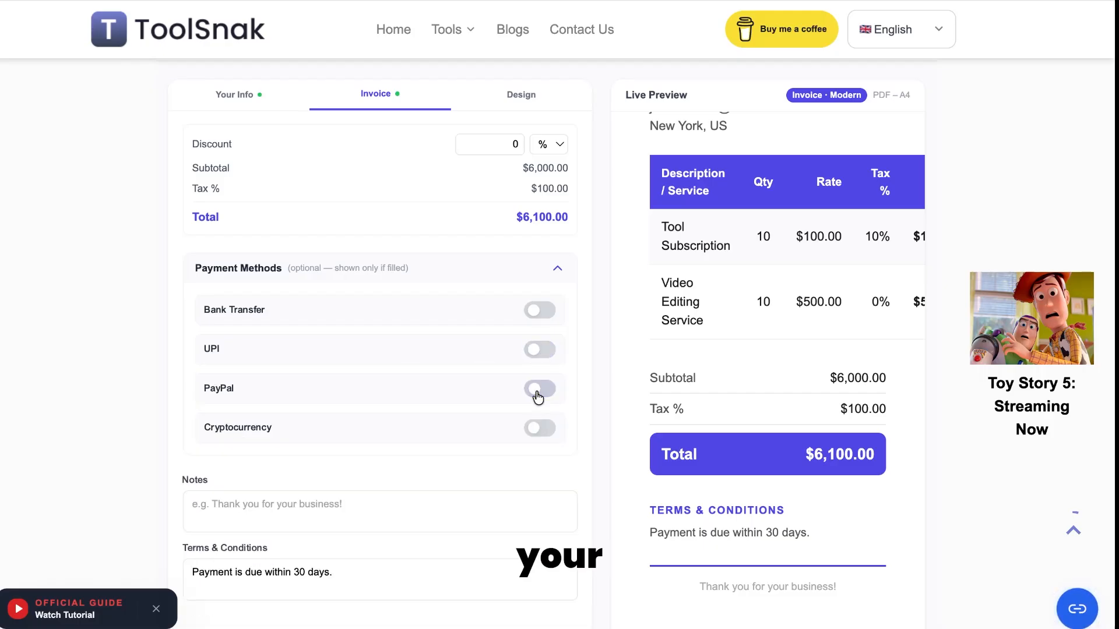
{"action": "left_click", "coordinate": [536, 430]}
{"action": "left_click", "coordinate": [536, 429]}
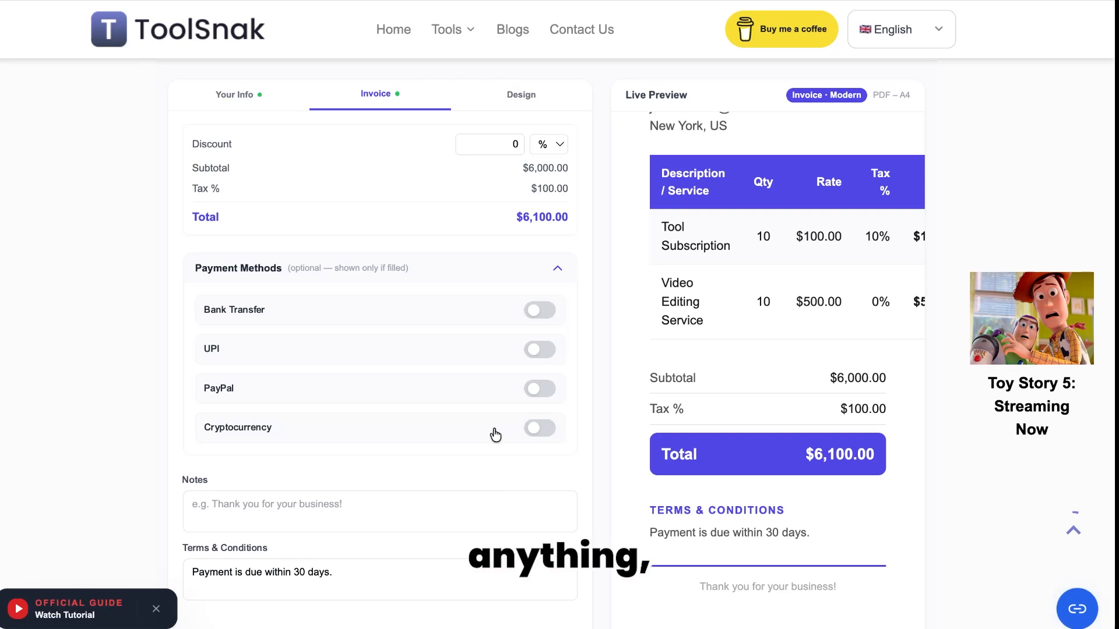
{"action": "scroll", "coordinate": [417, 408], "scroll_direction": "down", "scroll_amount": 3}
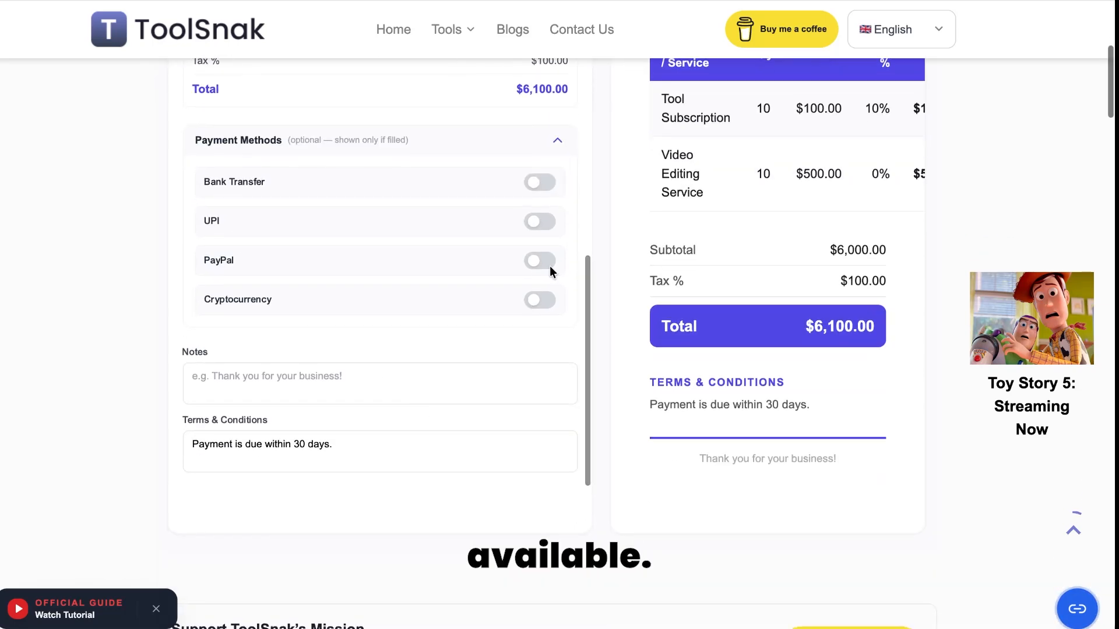
{"action": "left_click", "coordinate": [535, 184]}
{"action": "left_click", "coordinate": [527, 445]}
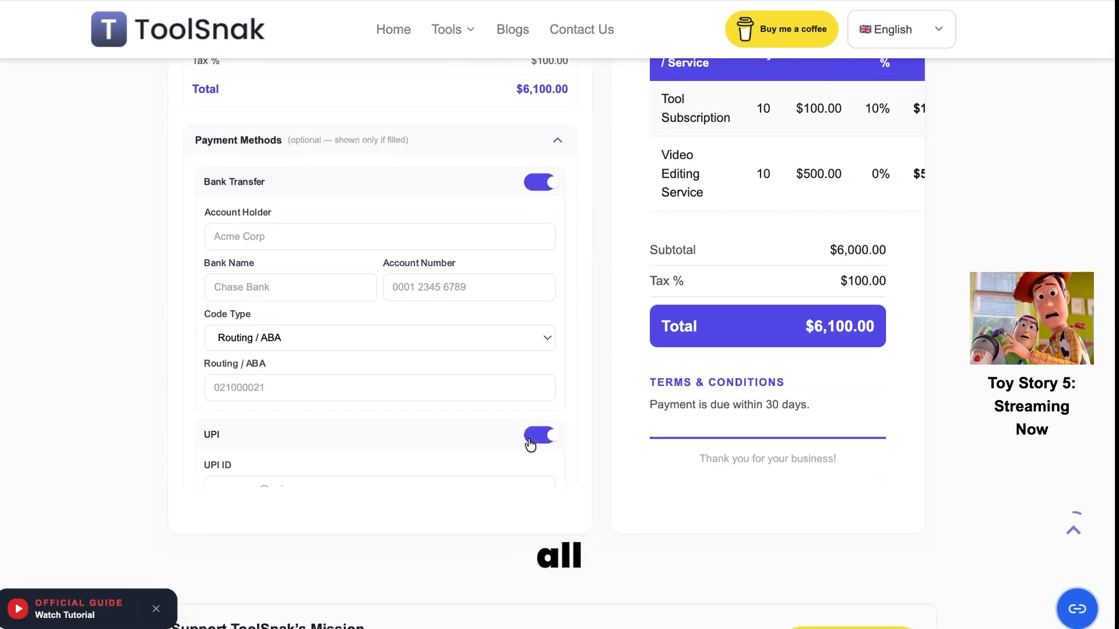
{"action": "scroll", "coordinate": [473, 421], "scroll_direction": "down", "scroll_amount": 3}
{"action": "left_click", "coordinate": [551, 293]}
{"action": "scroll", "coordinate": [552, 292], "scroll_direction": "up", "scroll_amount": 2}
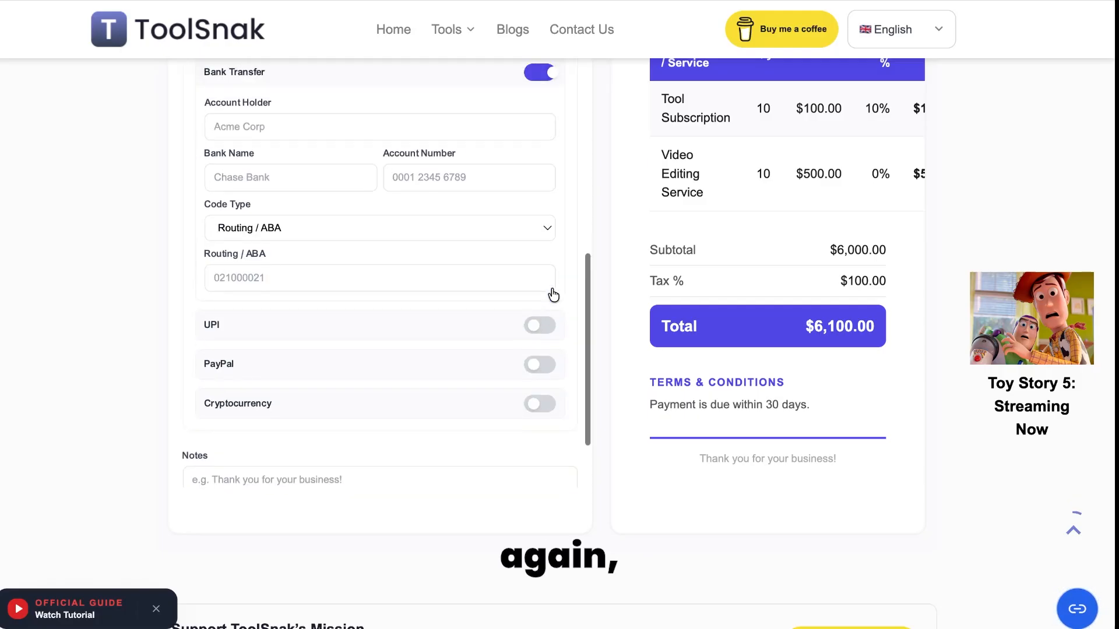
{"action": "left_click", "coordinate": [536, 110]}
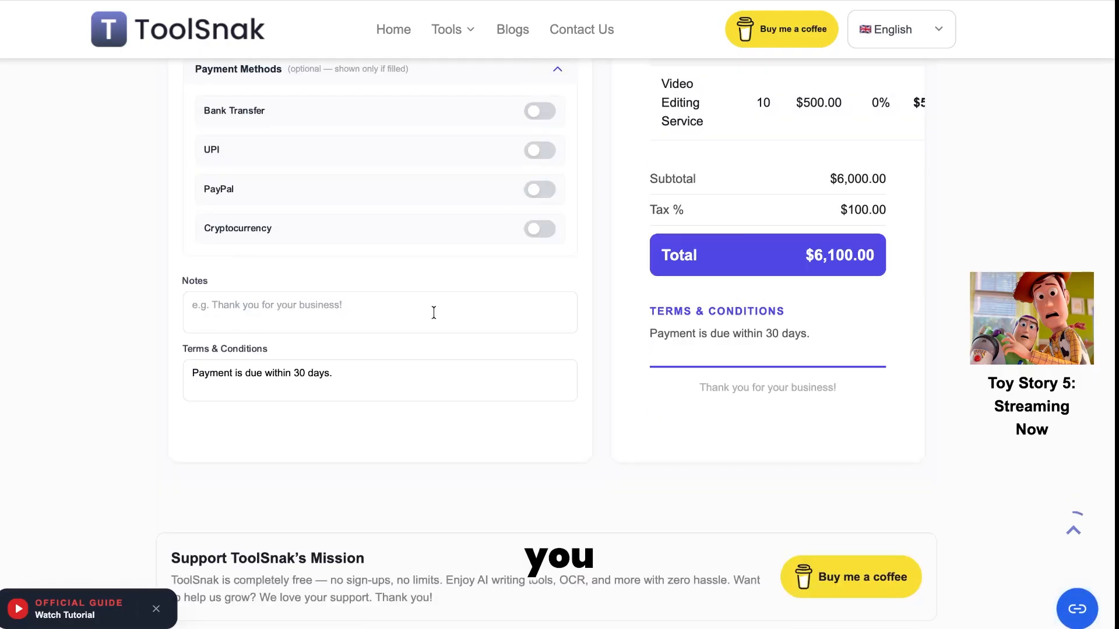
{"action": "scroll", "coordinate": [434, 313], "scroll_direction": "up", "scroll_amount": 1}
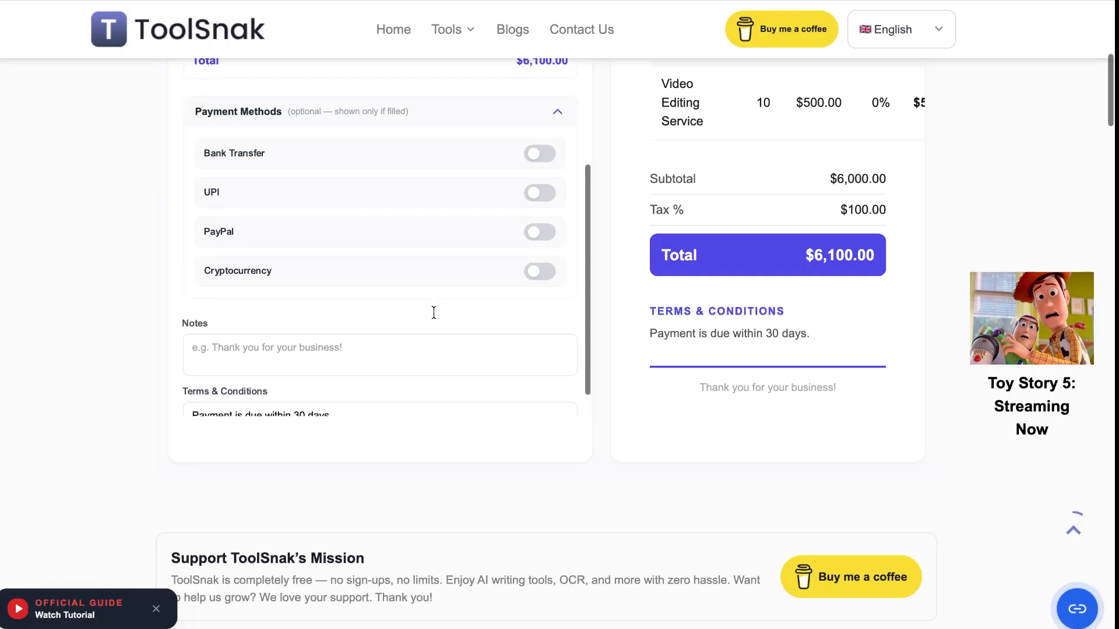
Step: Write "THANKS FOR DOING BUSINESS WITH US! It was great doing work :)" in the Notes
{"action": "left_click", "coordinate": [374, 348]}
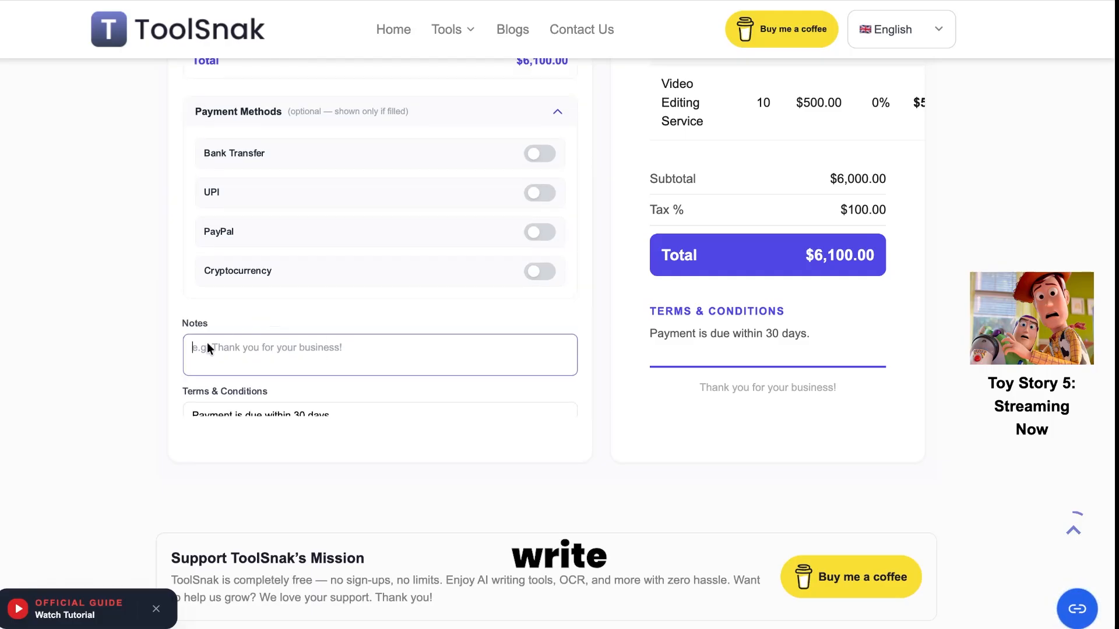
{"action": "type", "text": "TH"}
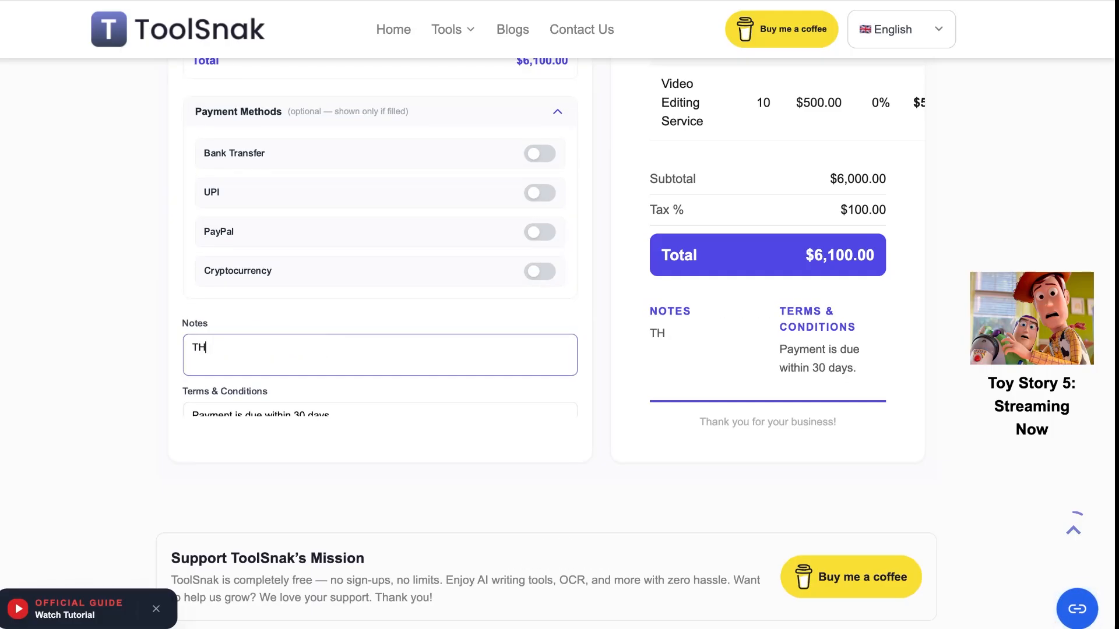
{"action": "type", "text": "ANKS FOR DOING"}
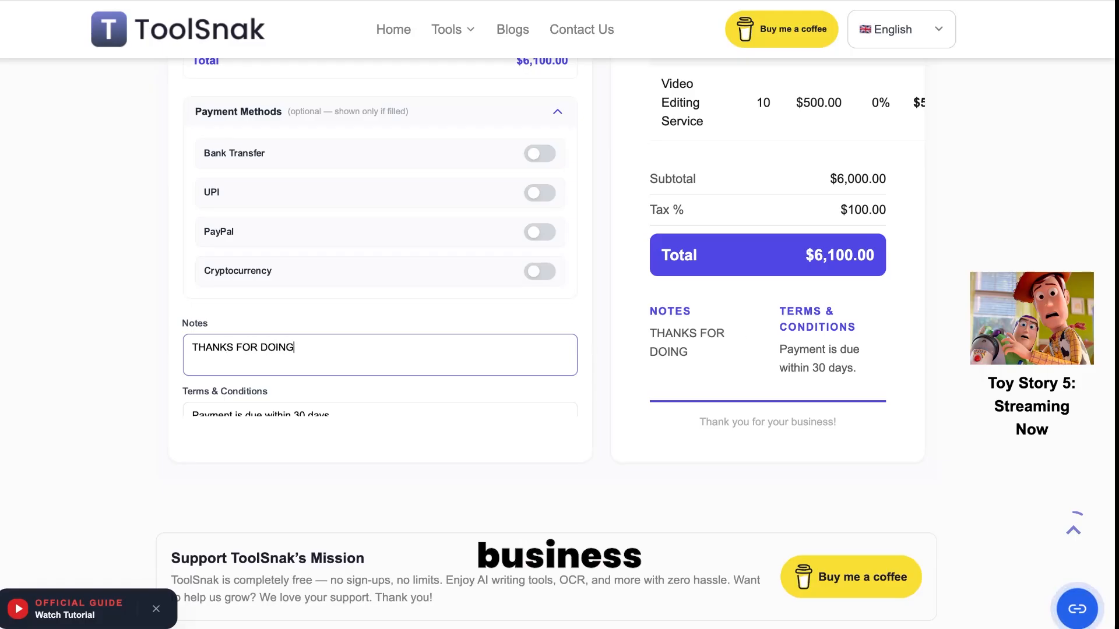
{"action": "type", "text": " BUSINESS WITH US! It was g"}
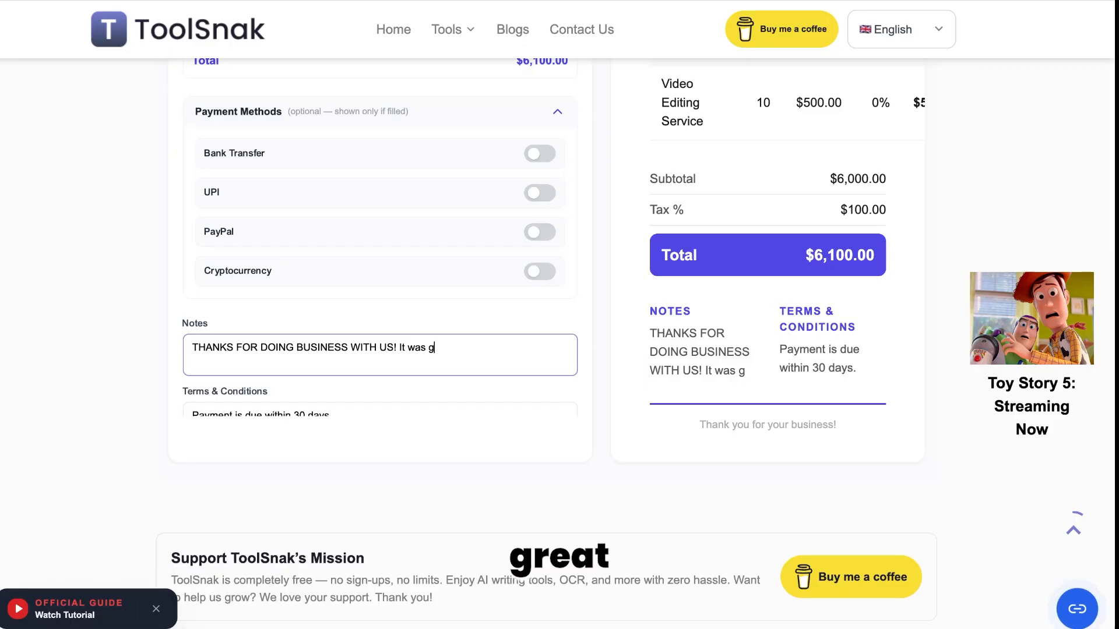
{"action": "type", "text": "reat doing work :)"}
{"action": "right_click", "coordinate": [336, 290]}
{"action": "left_click", "coordinate": [548, 315]}
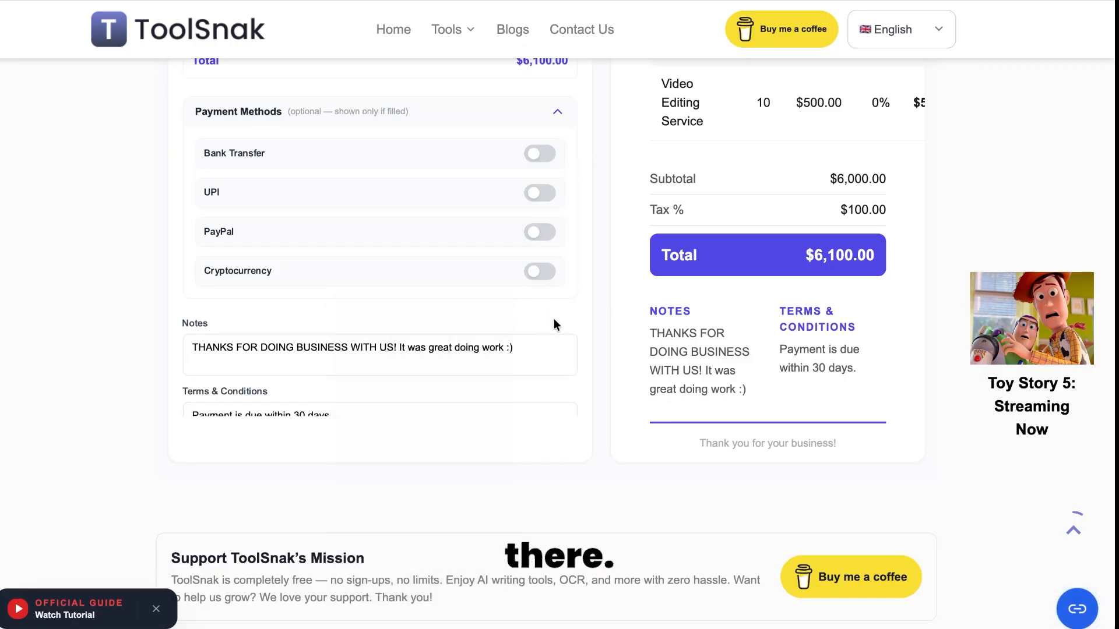
{"action": "scroll", "coordinate": [568, 322], "scroll_direction": "down", "scroll_amount": 2}
{"action": "left_click_drag", "start_coordinate": [348, 361], "coordinate": [218, 351]}
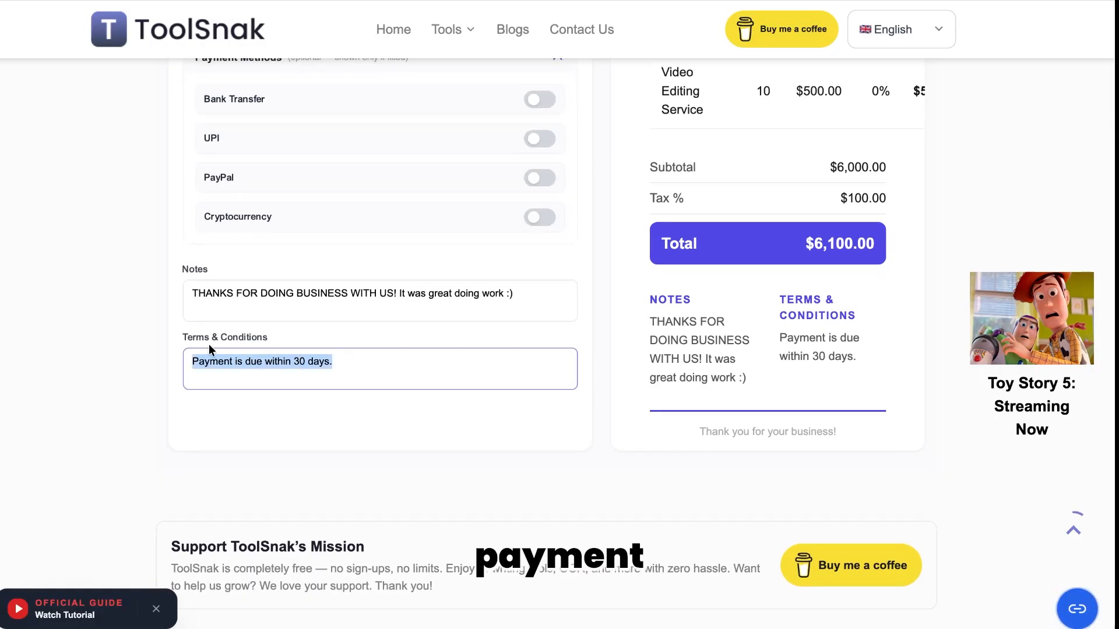
Step: Add the terms line "2 changes per video are free then charges are applicable"
{"action": "left_click", "coordinate": [386, 355]}
{"action": "key", "text": "Return"}
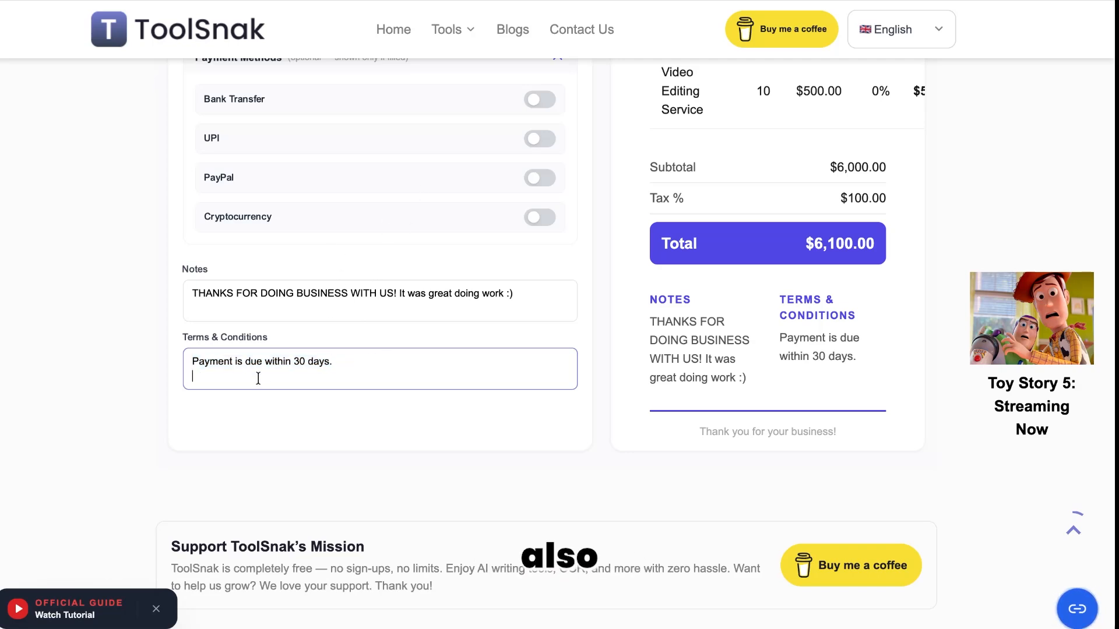
{"action": "type", "text": "2 changes "}
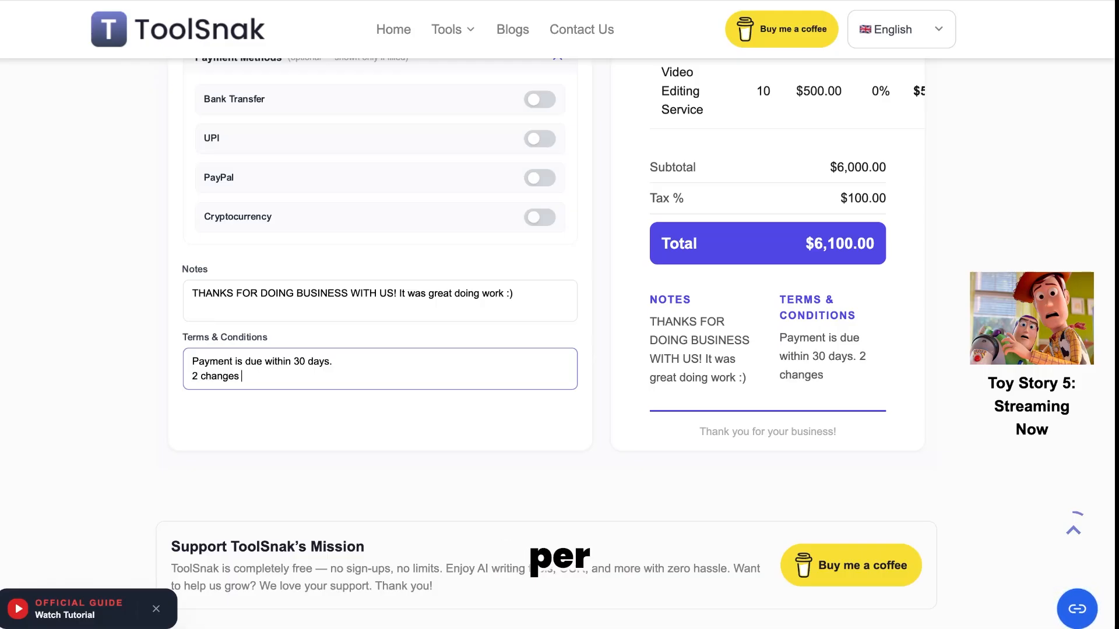
{"action": "type", "text": "per video are free"}
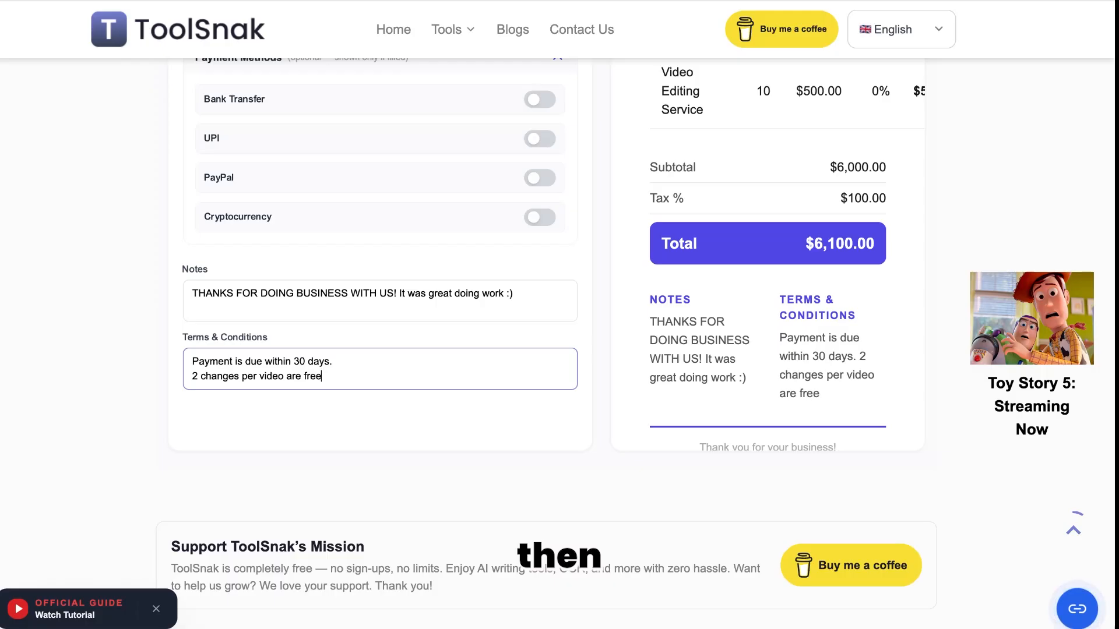
{"action": "type", "text": " then cha"}
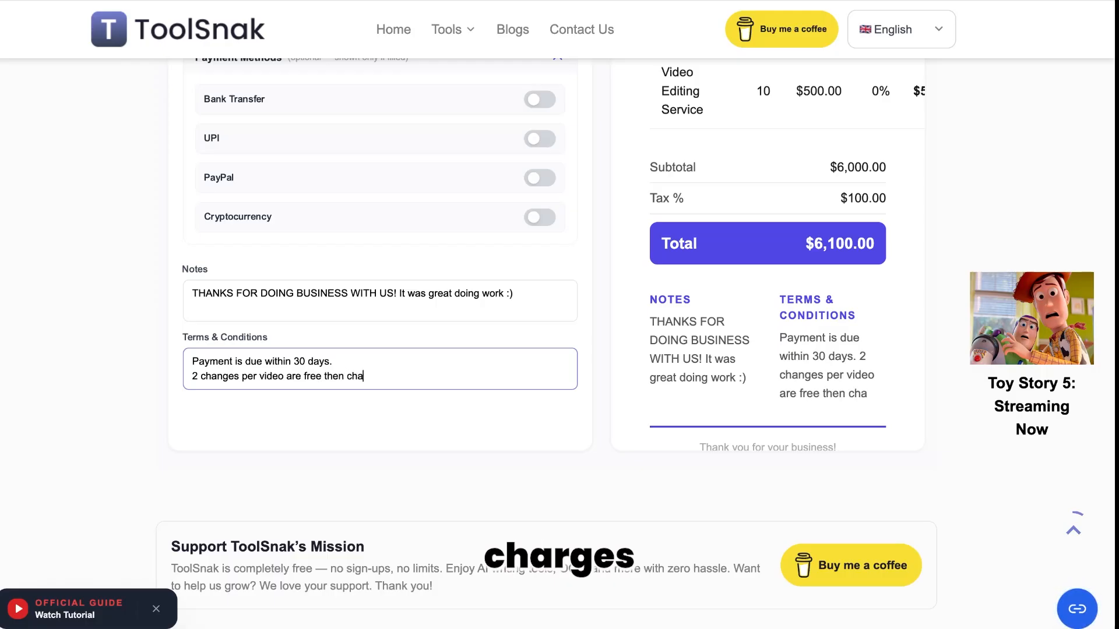
{"action": "type", "text": "rges are applicable"}
{"action": "scroll", "coordinate": [399, 211], "scroll_direction": "up", "scroll_amount": 10}
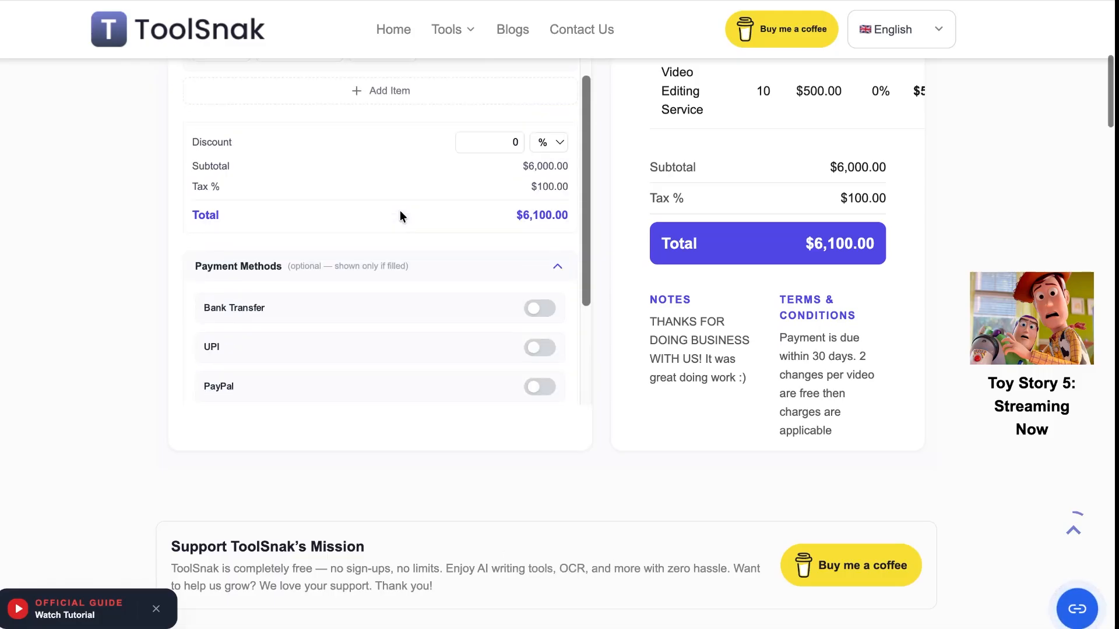
{"action": "scroll", "coordinate": [628, 198], "scroll_direction": "up", "scroll_amount": 3}
{"action": "scroll", "coordinate": [507, 190], "scroll_direction": "up", "scroll_amount": 12}
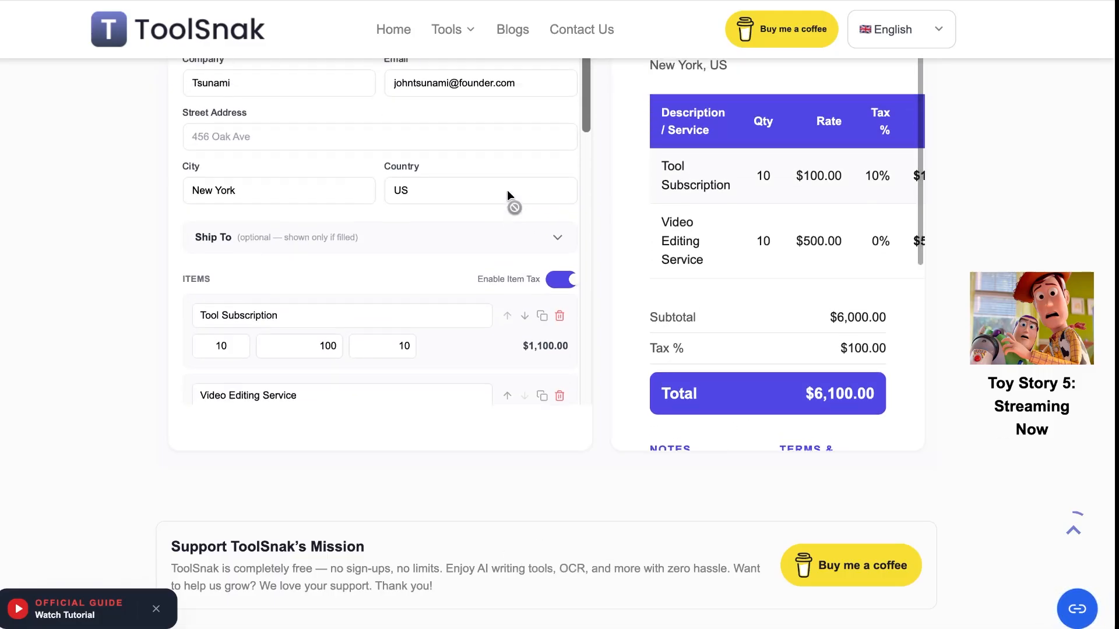
{"action": "scroll", "coordinate": [507, 189], "scroll_direction": "down", "scroll_amount": 1}
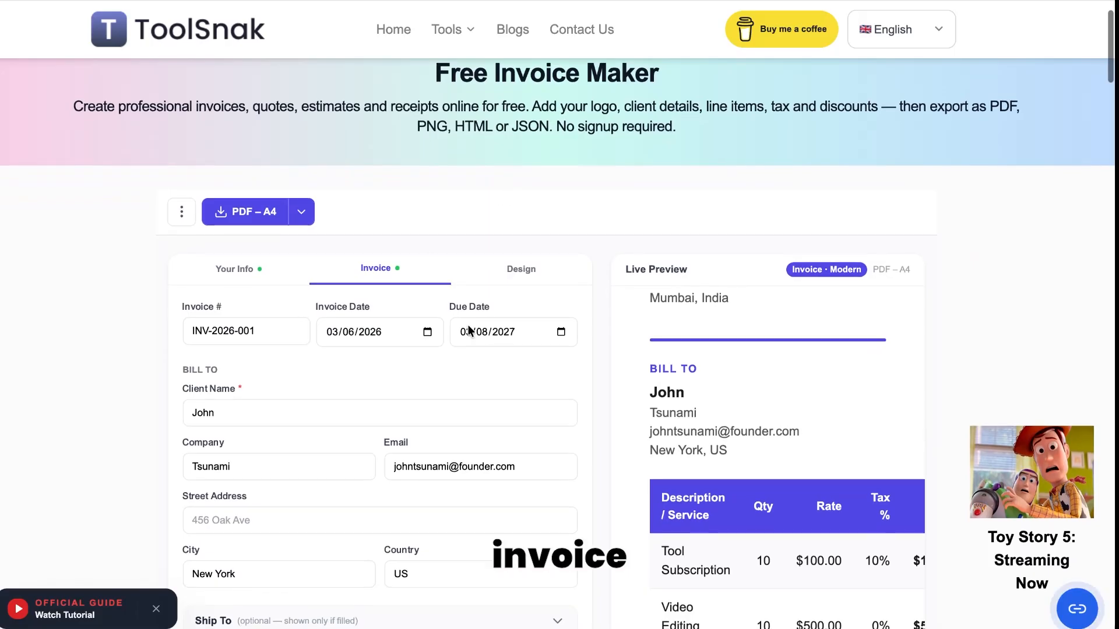
Step: Preview Quote, Estimate, Credit Note, Proforma, Receipt and Purchase Order, then return to Invoice
{"action": "left_click", "coordinate": [518, 286]}
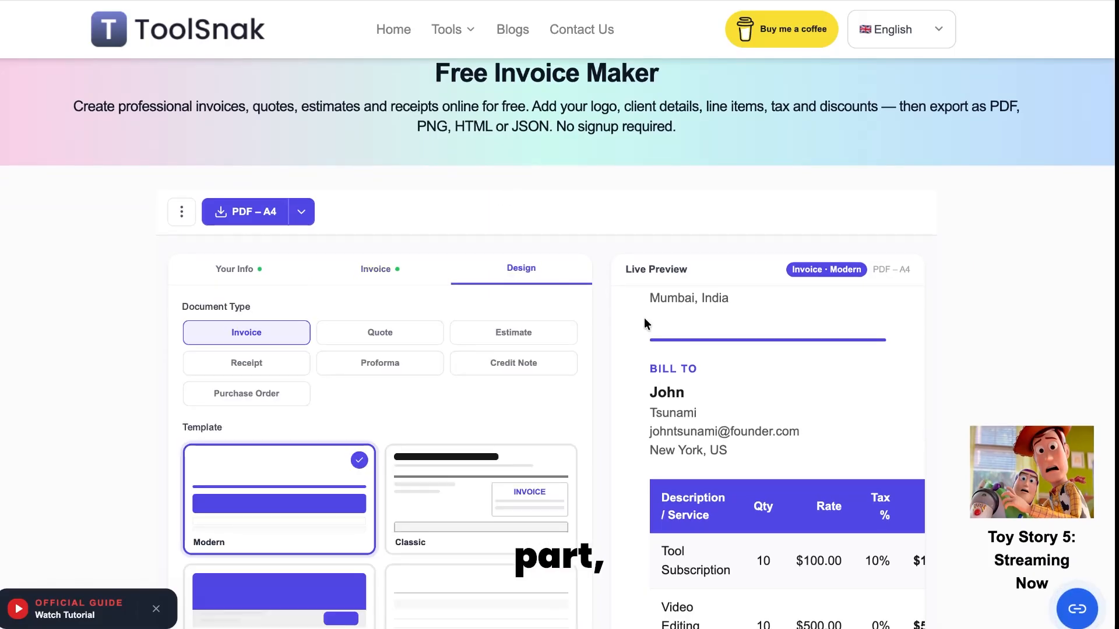
{"action": "scroll", "coordinate": [544, 206], "scroll_direction": "down", "scroll_amount": 3}
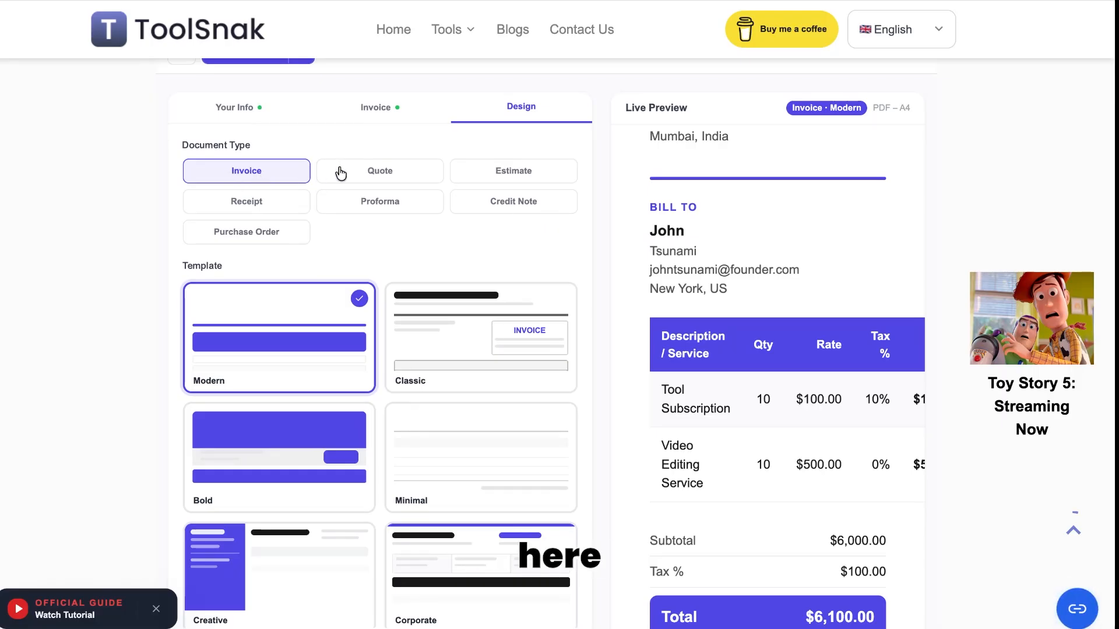
{"action": "scroll", "coordinate": [596, 260], "scroll_direction": "up", "scroll_amount": 1}
{"action": "scroll", "coordinate": [724, 278], "scroll_direction": "up", "scroll_amount": 3}
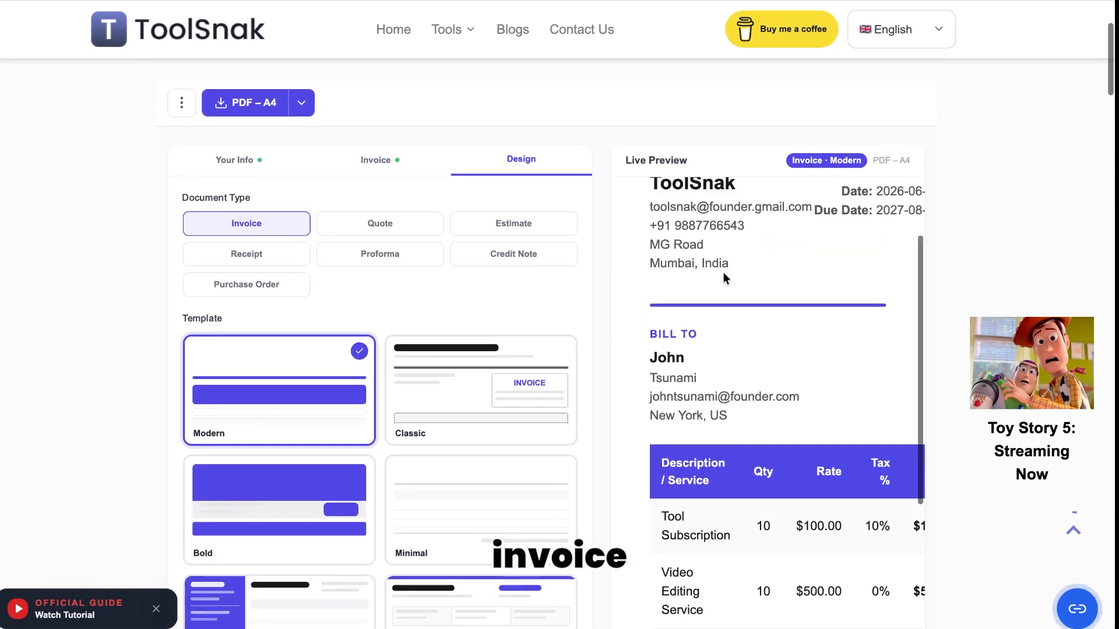
{"action": "left_click", "coordinate": [415, 232]}
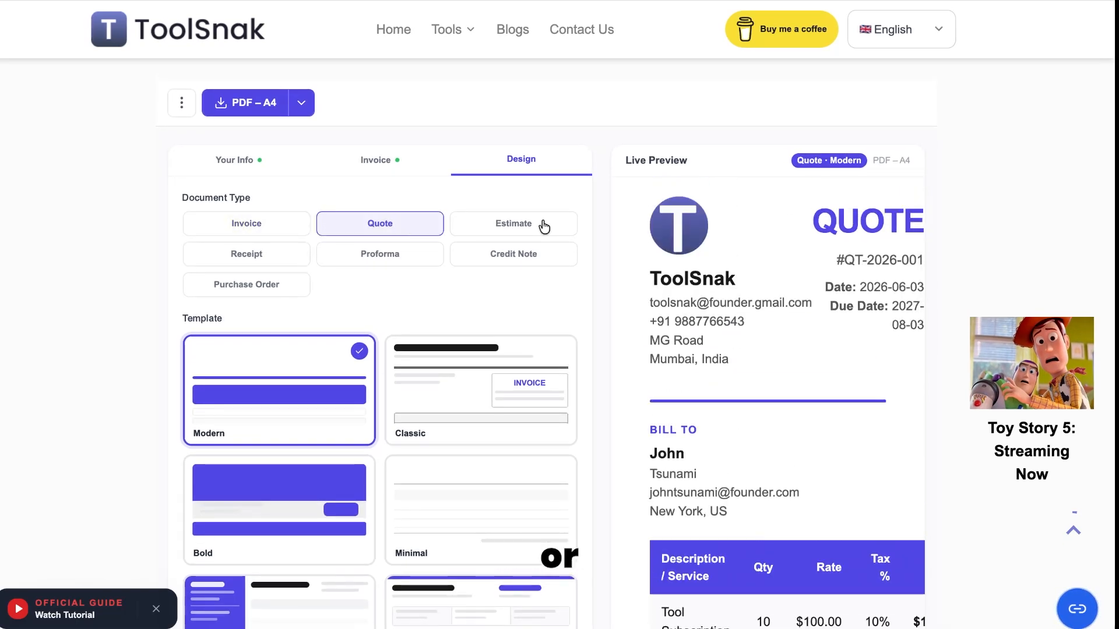
{"action": "left_click", "coordinate": [545, 227]}
{"action": "left_click", "coordinate": [548, 252]}
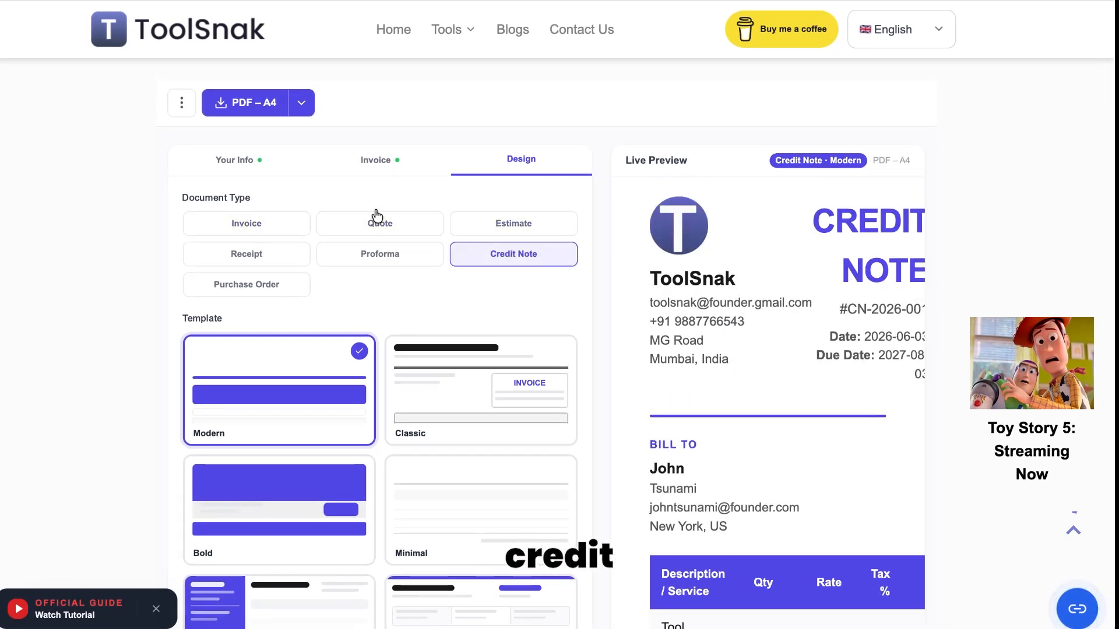
{"action": "left_click", "coordinate": [373, 262]}
{"action": "left_click", "coordinate": [283, 256]}
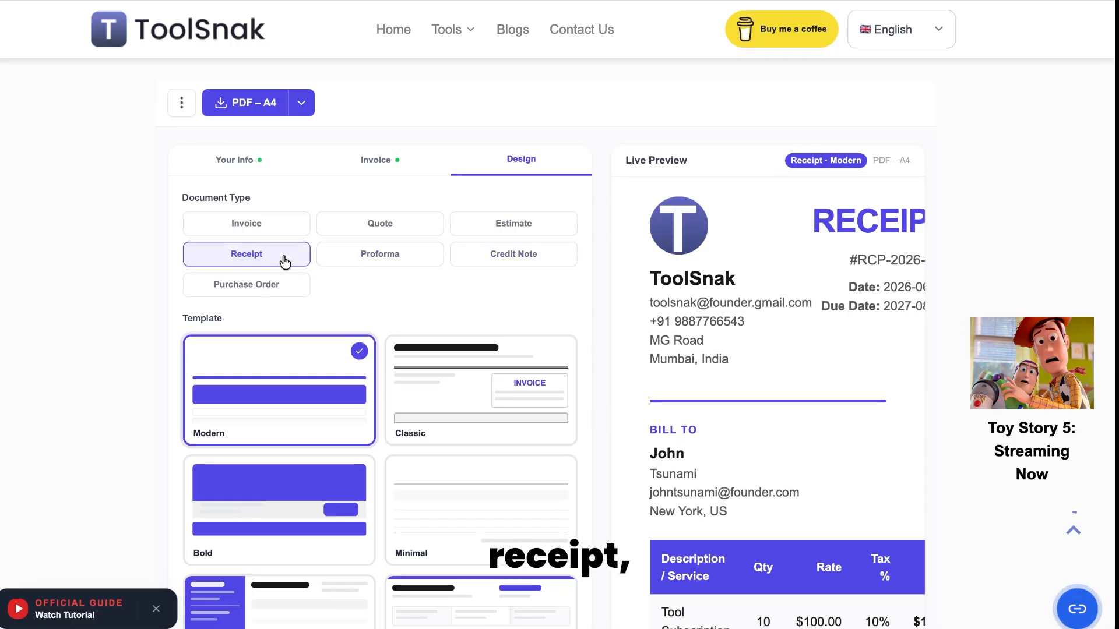
{"action": "left_click", "coordinate": [282, 285]}
{"action": "left_click", "coordinate": [288, 228]}
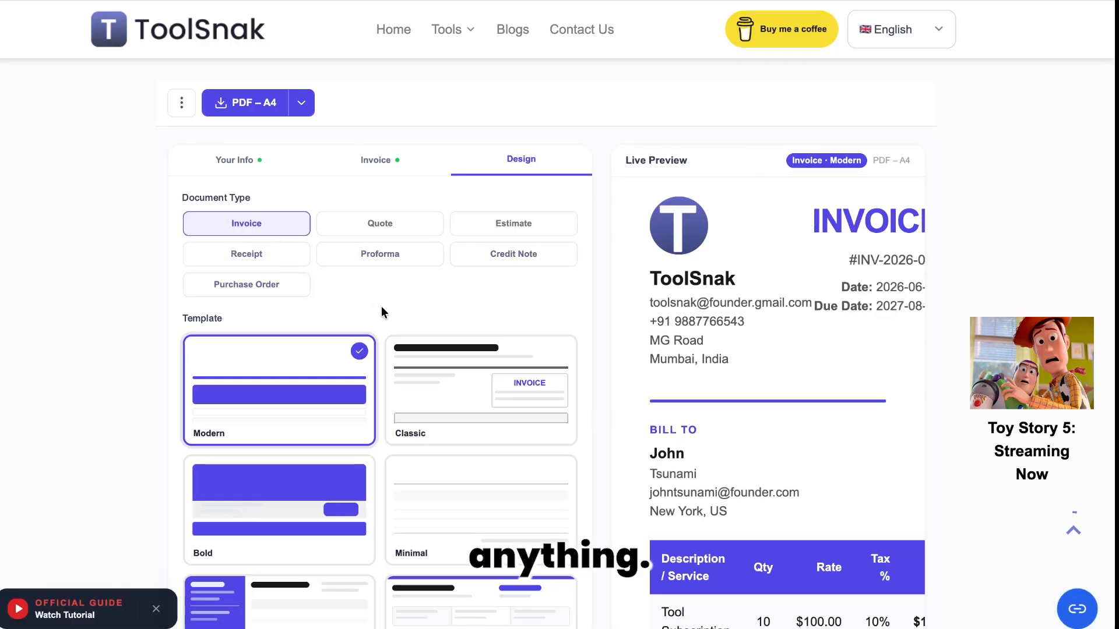
{"action": "scroll", "coordinate": [381, 307], "scroll_direction": "down", "scroll_amount": 1}
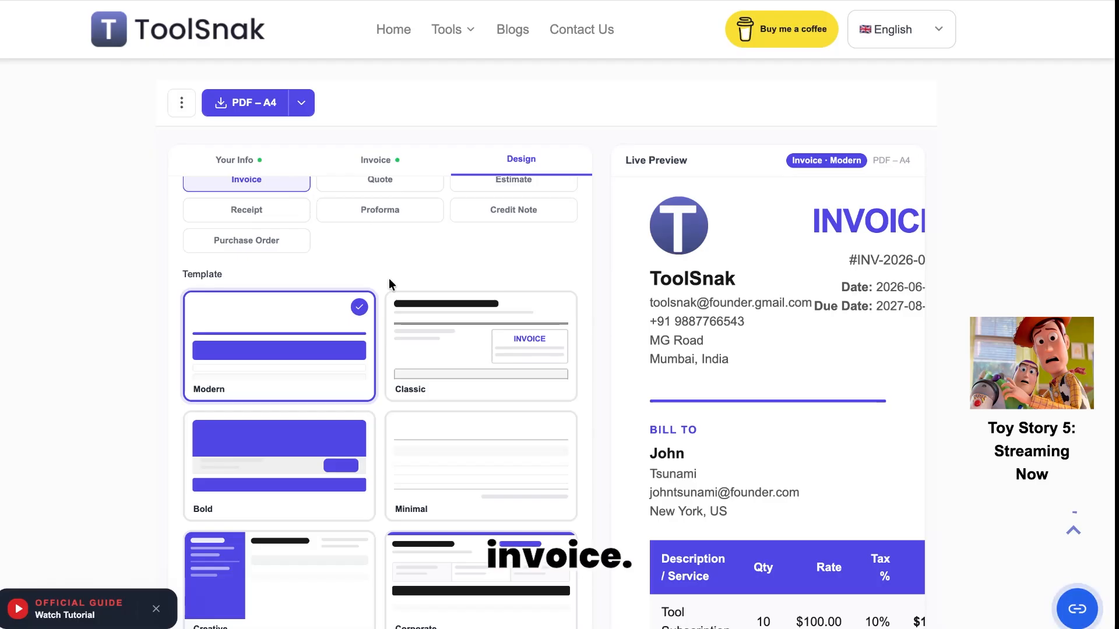
{"action": "scroll", "coordinate": [291, 364], "scroll_direction": "down", "scroll_amount": 2}
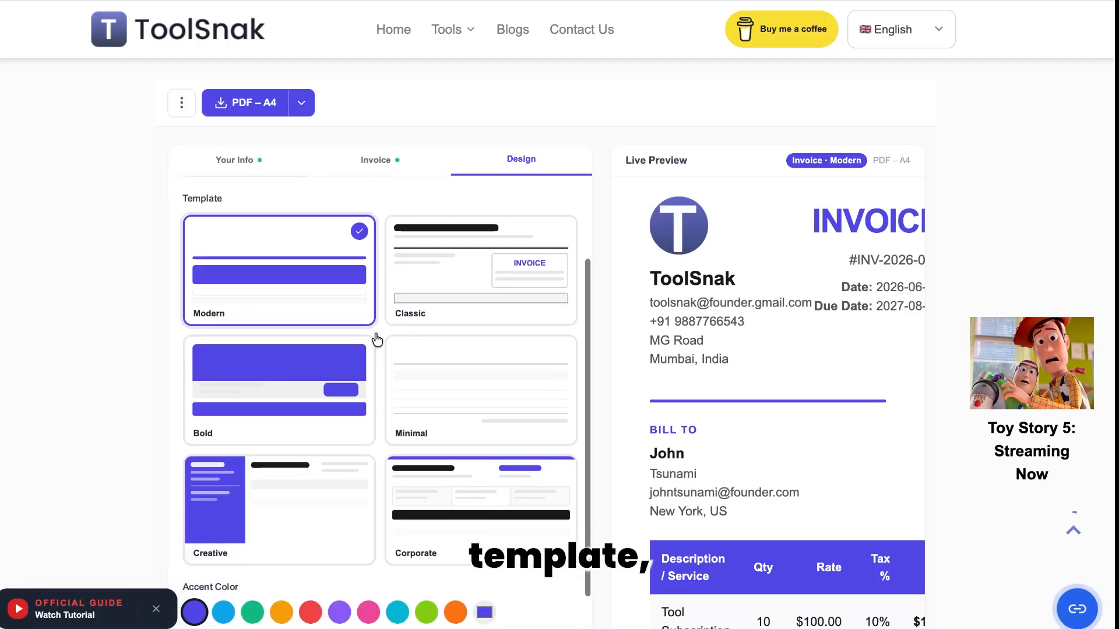
{"action": "left_click", "coordinate": [509, 299]}
{"action": "left_click", "coordinate": [496, 396]}
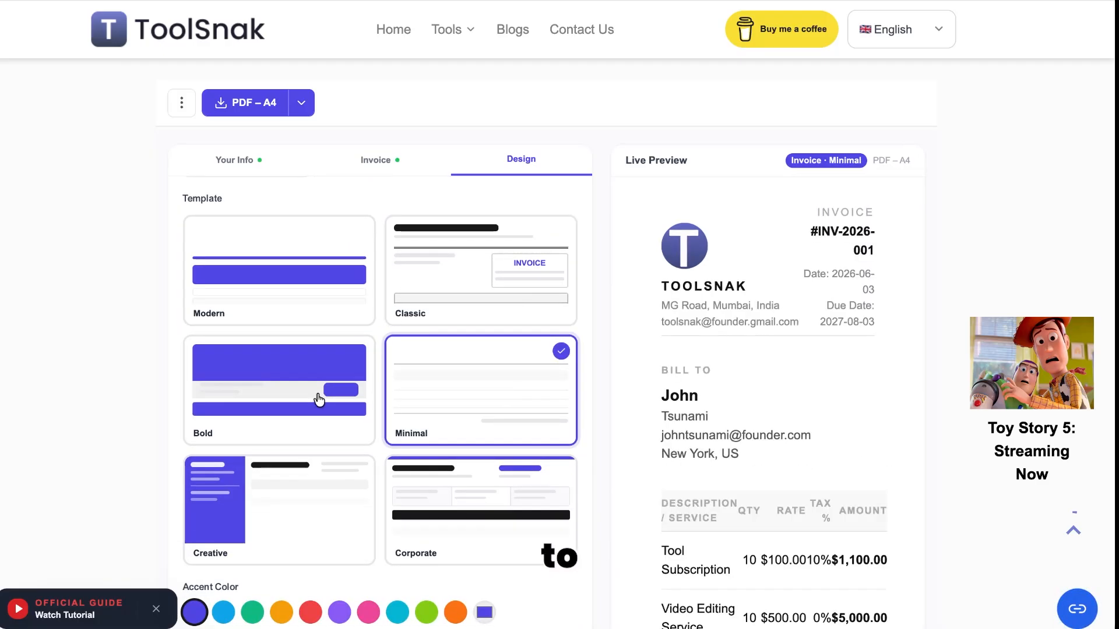
{"action": "scroll", "coordinate": [730, 351], "scroll_direction": "down", "scroll_amount": 3}
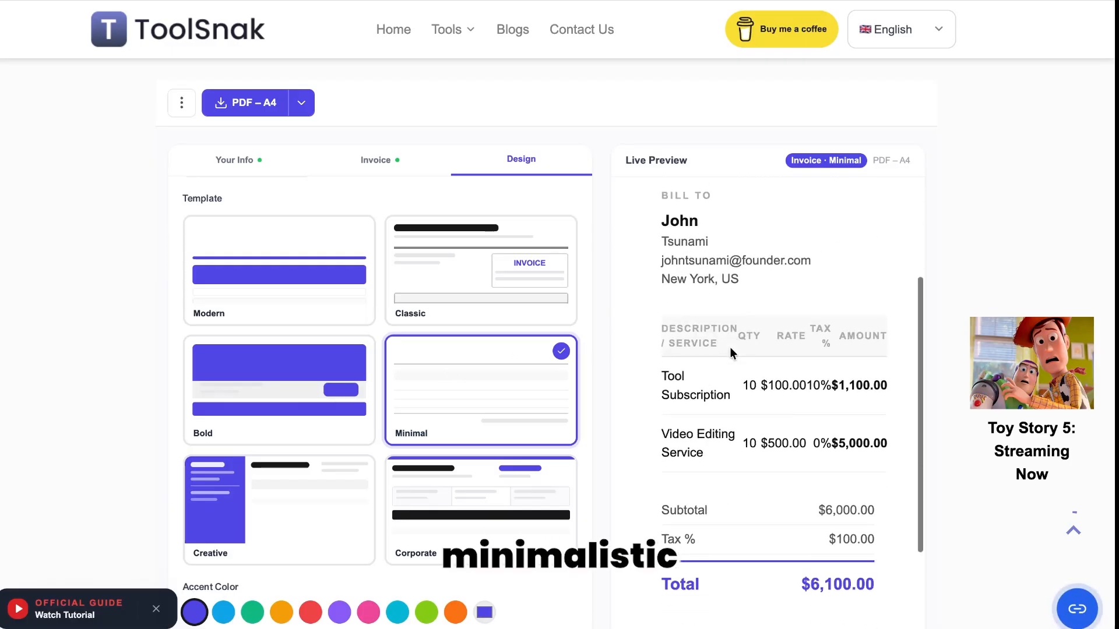
{"action": "scroll", "coordinate": [729, 347], "scroll_direction": "down", "scroll_amount": 2}
{"action": "scroll", "coordinate": [729, 347], "scroll_direction": "up", "scroll_amount": 6}
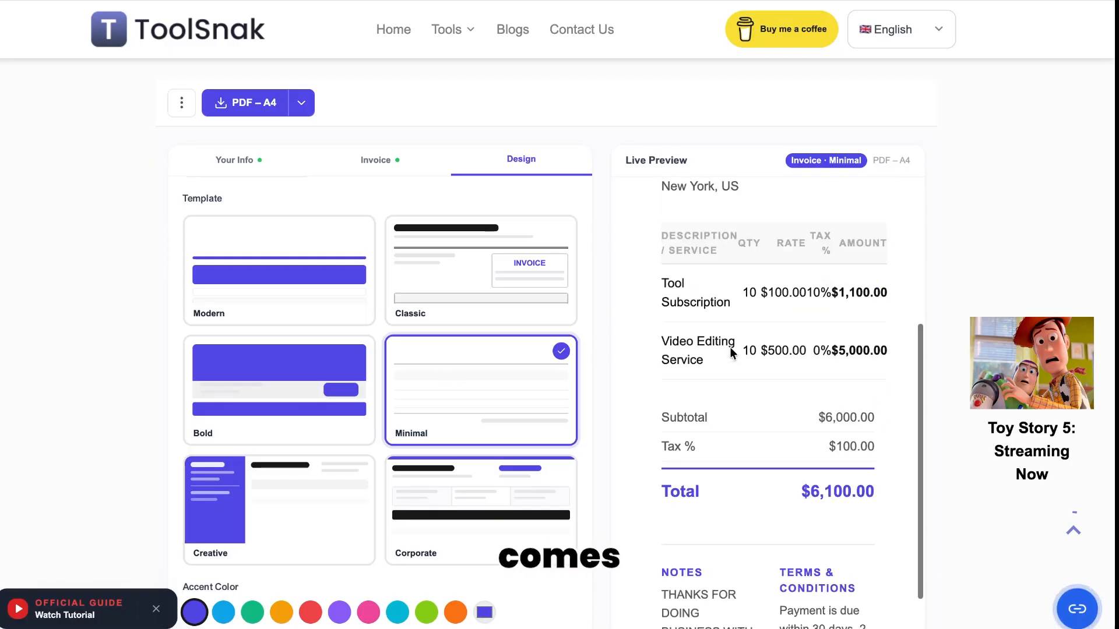
{"action": "left_click", "coordinate": [518, 299]}
{"action": "scroll", "coordinate": [701, 407], "scroll_direction": "down", "scroll_amount": 3}
{"action": "scroll", "coordinate": [701, 407], "scroll_direction": "right", "scroll_amount": 2}
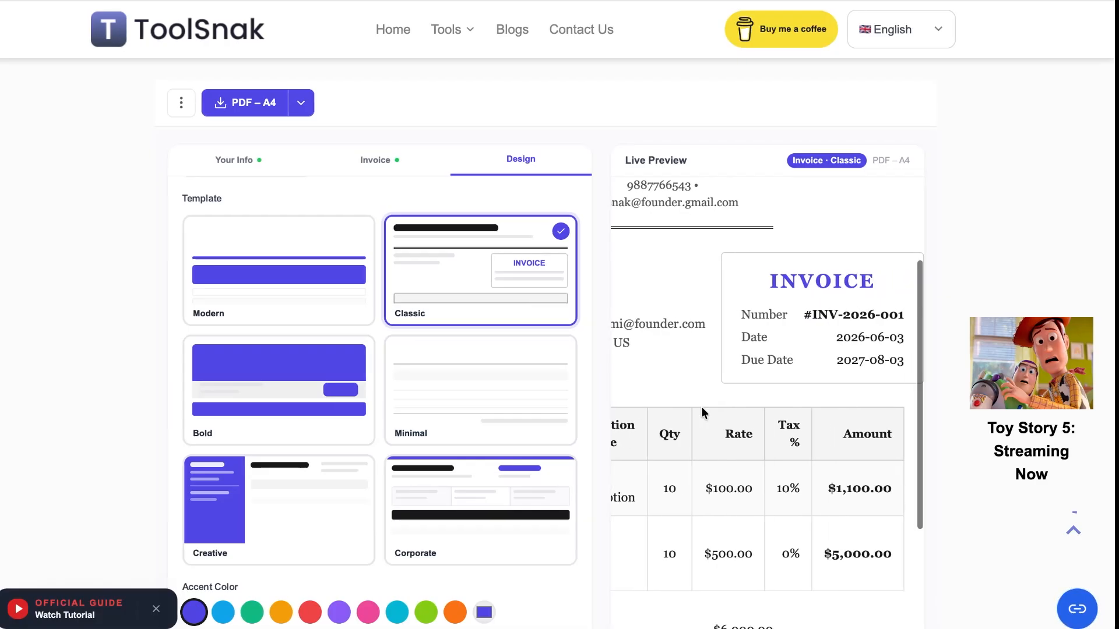
{"action": "scroll", "coordinate": [701, 407], "scroll_direction": "down", "scroll_amount": 4}
{"action": "scroll", "coordinate": [701, 407], "scroll_direction": "left", "scroll_amount": 2}
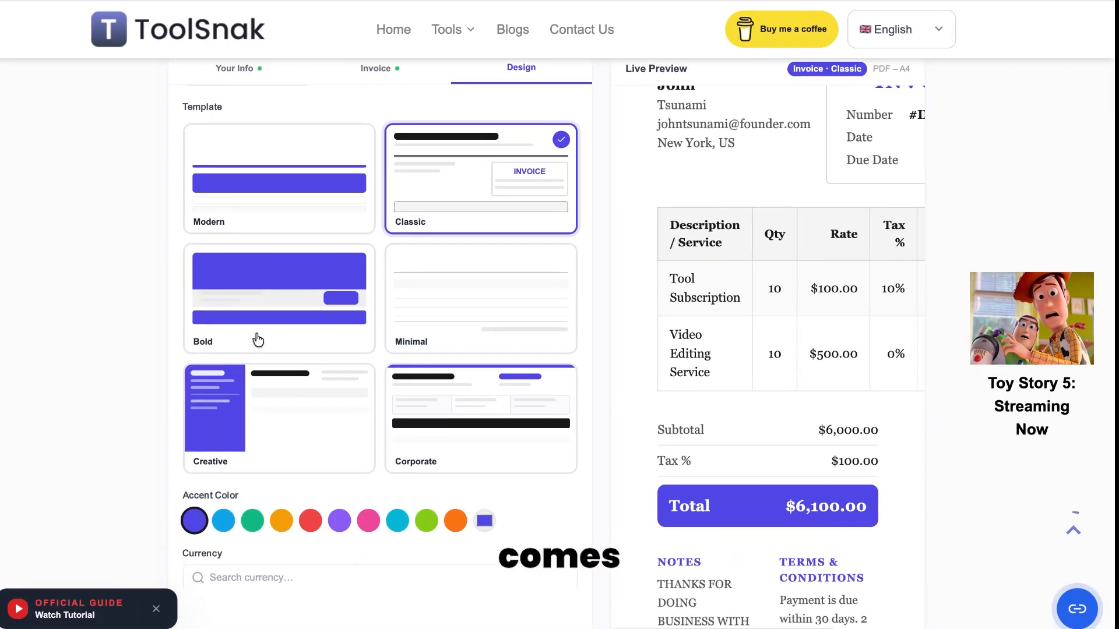
{"action": "left_click", "coordinate": [284, 329]}
{"action": "scroll", "coordinate": [745, 355], "scroll_direction": "down", "scroll_amount": 3}
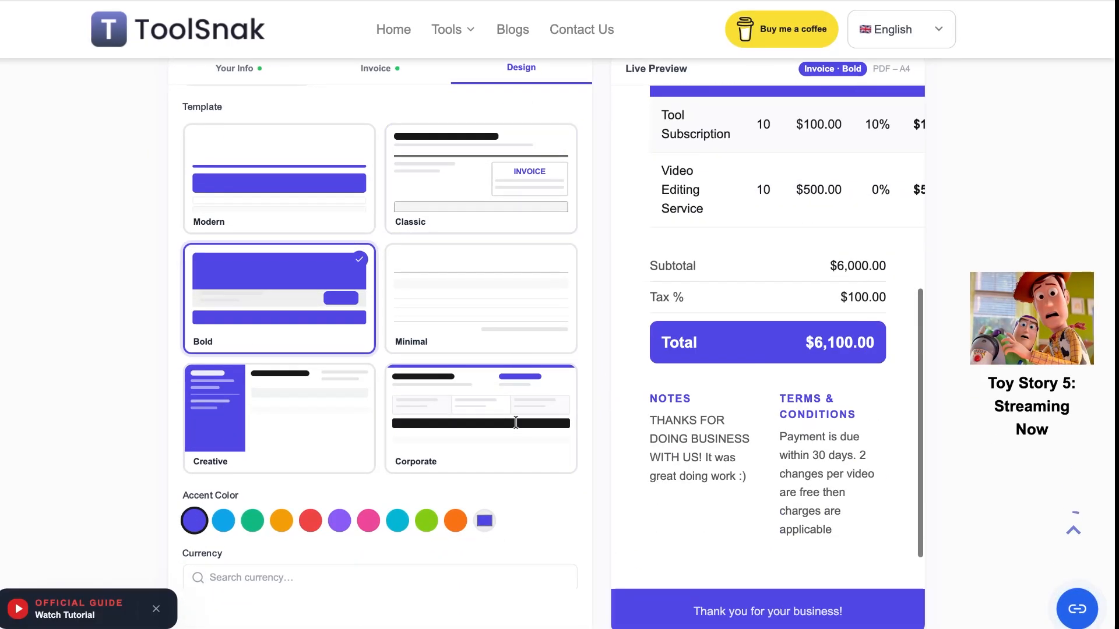
{"action": "left_click", "coordinate": [234, 438]}
{"action": "scroll", "coordinate": [755, 395], "scroll_direction": "right", "scroll_amount": 4}
{"action": "scroll", "coordinate": [755, 395], "scroll_direction": "up", "scroll_amount": 5}
{"action": "scroll", "coordinate": [753, 389], "scroll_direction": "left", "scroll_amount": 2}
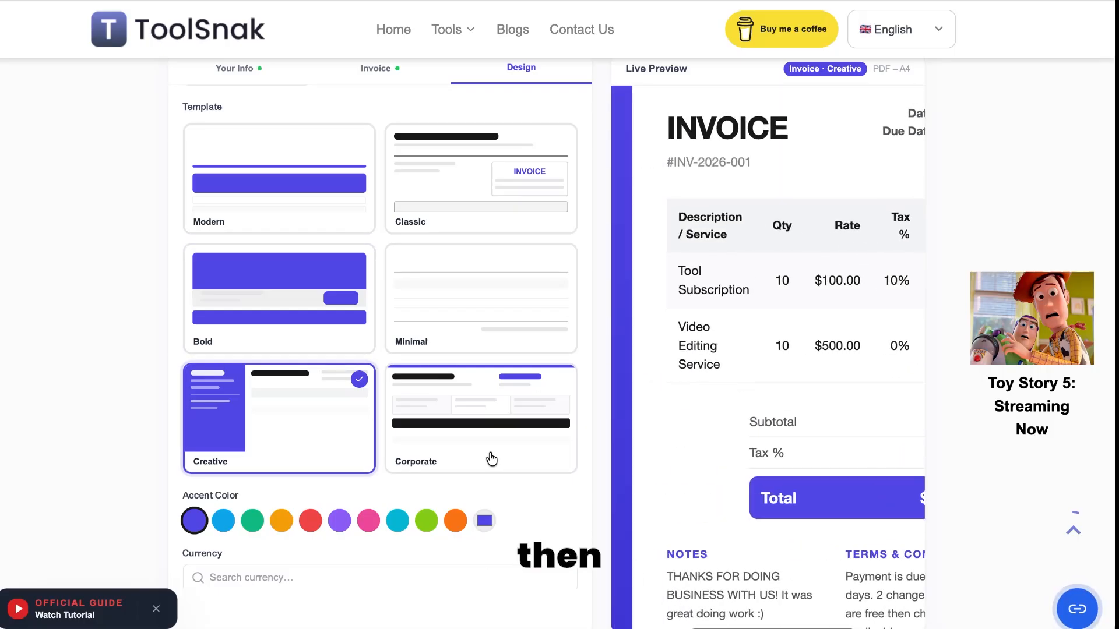
{"action": "left_click", "coordinate": [490, 456]}
{"action": "scroll", "coordinate": [739, 447], "scroll_direction": "left", "scroll_amount": 2}
{"action": "scroll", "coordinate": [738, 447], "scroll_direction": "down", "scroll_amount": 2}
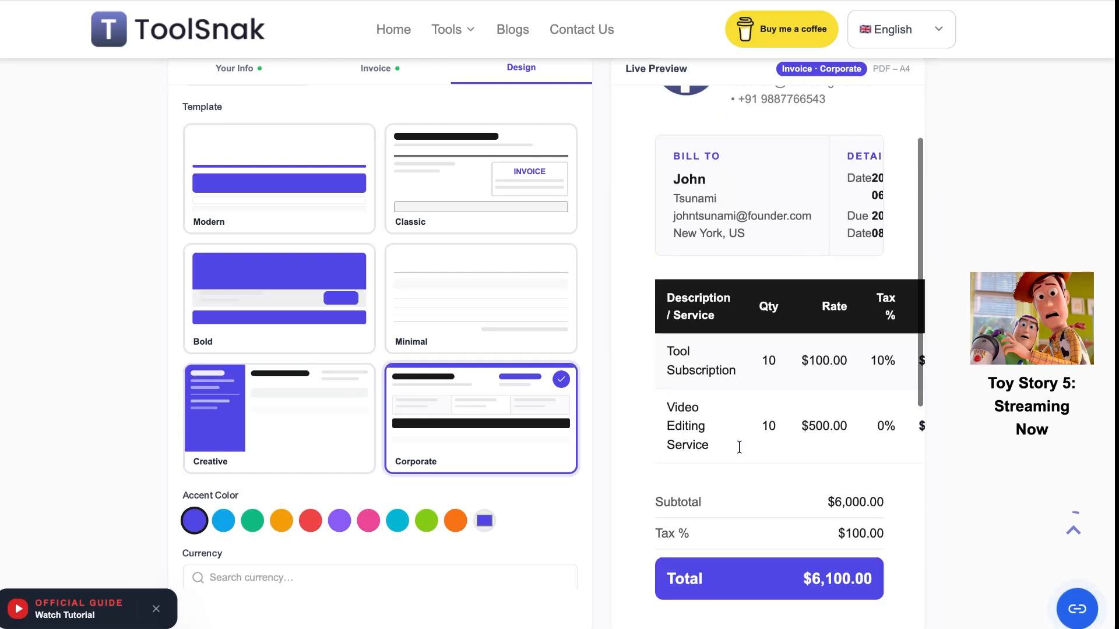
{"action": "left_click", "coordinate": [471, 294]}
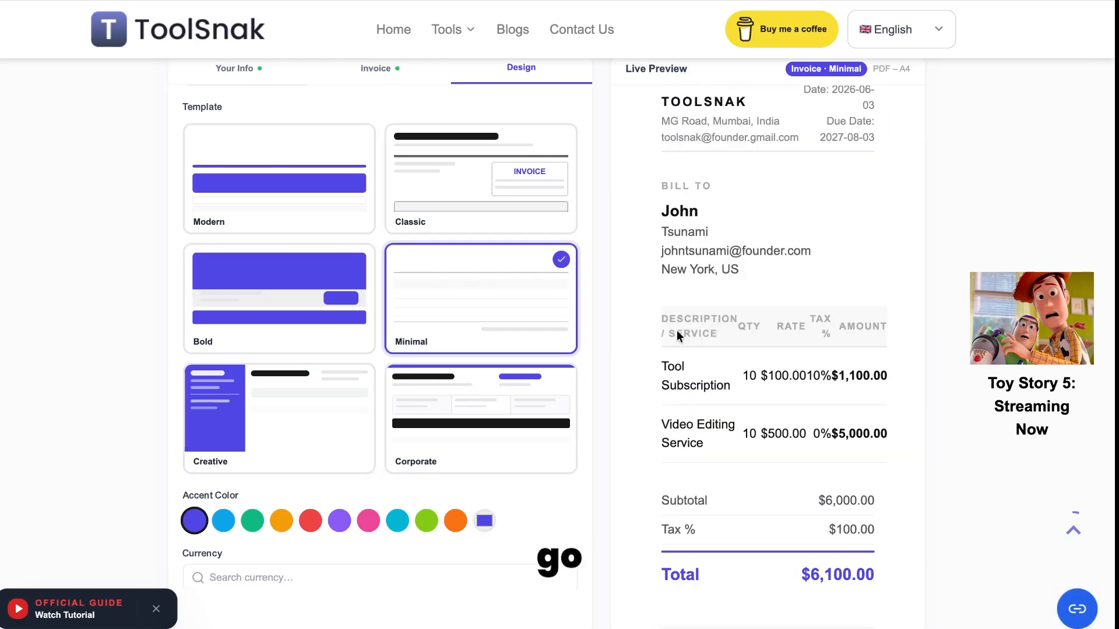
{"action": "scroll", "coordinate": [752, 308], "scroll_direction": "down", "scroll_amount": 1}
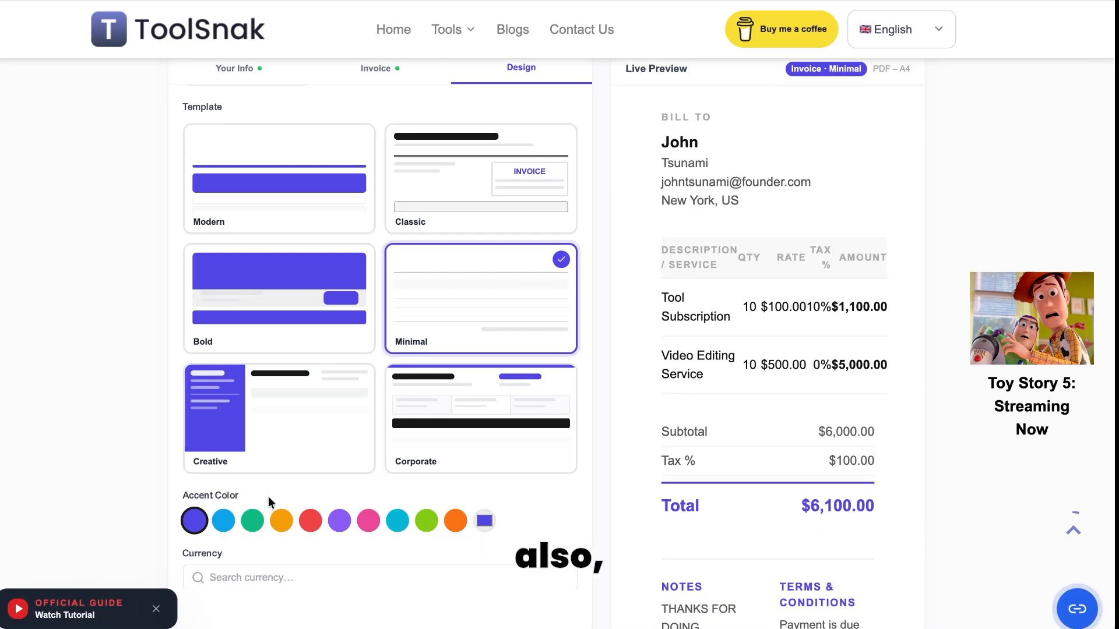
{"action": "scroll", "coordinate": [290, 504], "scroll_direction": "up", "scroll_amount": 2}
{"action": "scroll", "coordinate": [287, 499], "scroll_direction": "down", "scroll_amount": 2}
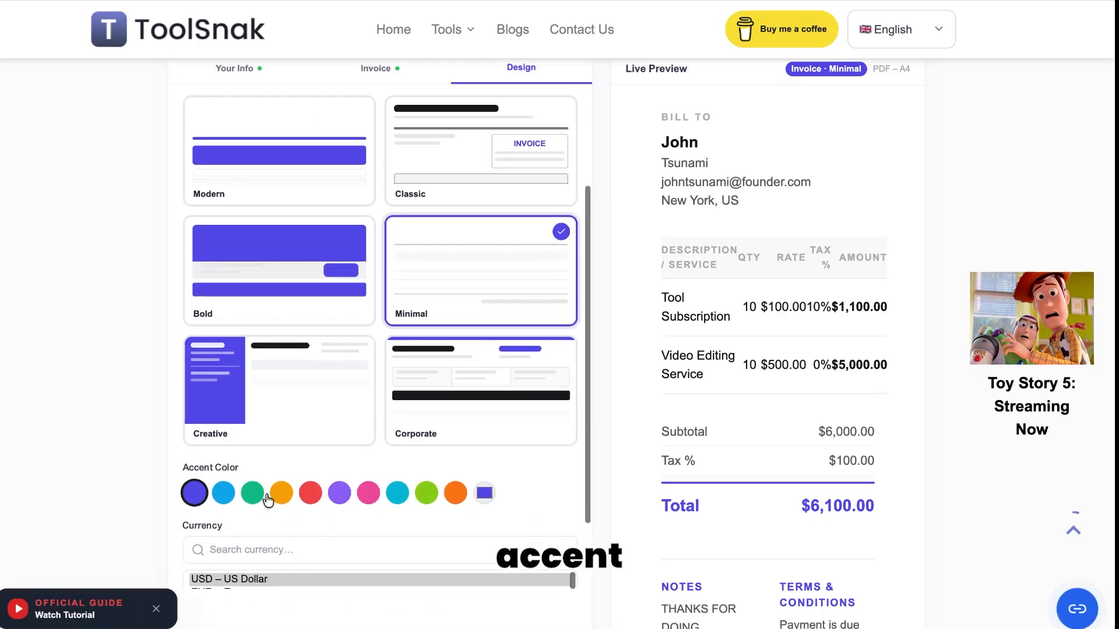
Step: Set the invoice accent colour to light blue
{"action": "left_click", "coordinate": [223, 494]}
{"action": "scroll", "coordinate": [338, 451], "scroll_direction": "down", "scroll_amount": 1}
{"action": "scroll", "coordinate": [303, 444], "scroll_direction": "down", "scroll_amount": 1}
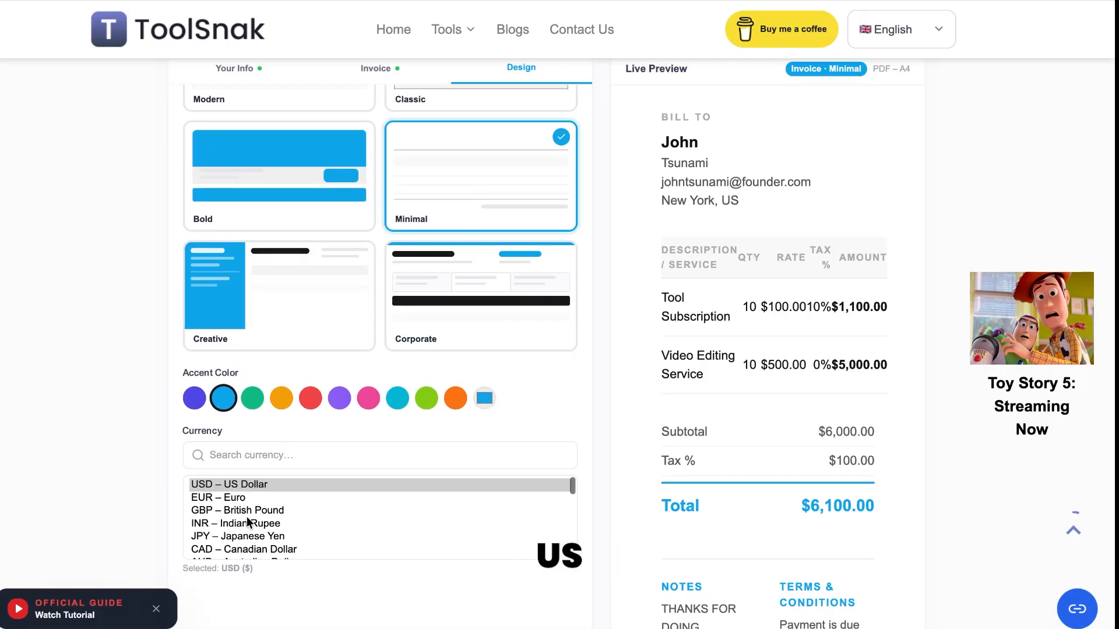
Step: Try INR, CAD and JPY currencies, then set the currency back to USD – US Dollar
{"action": "left_click", "coordinate": [249, 526]}
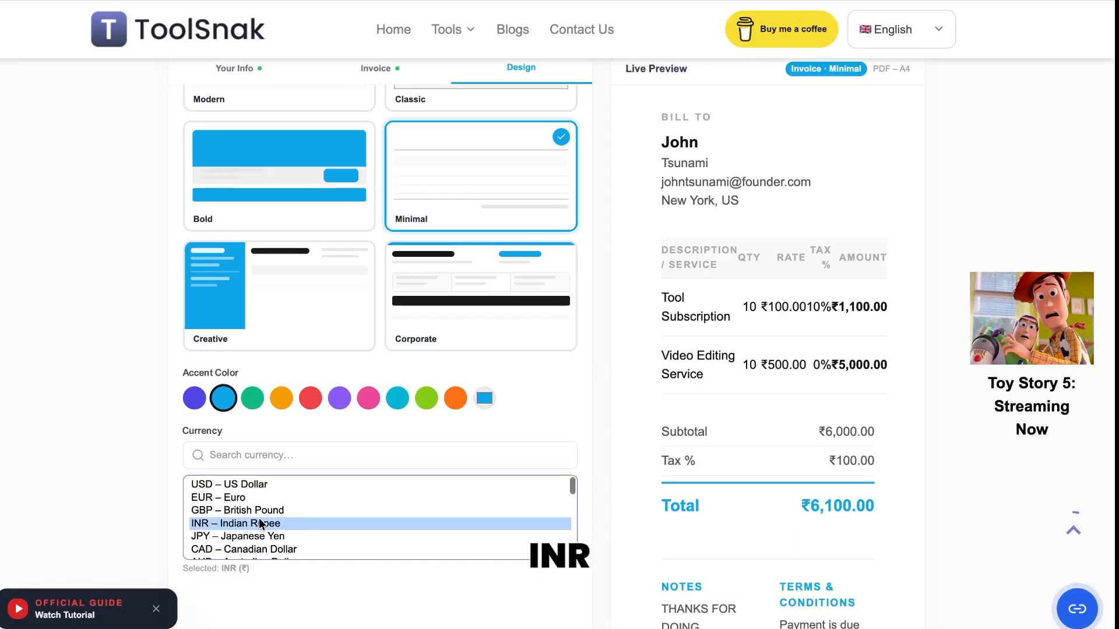
{"action": "left_click", "coordinate": [254, 551]}
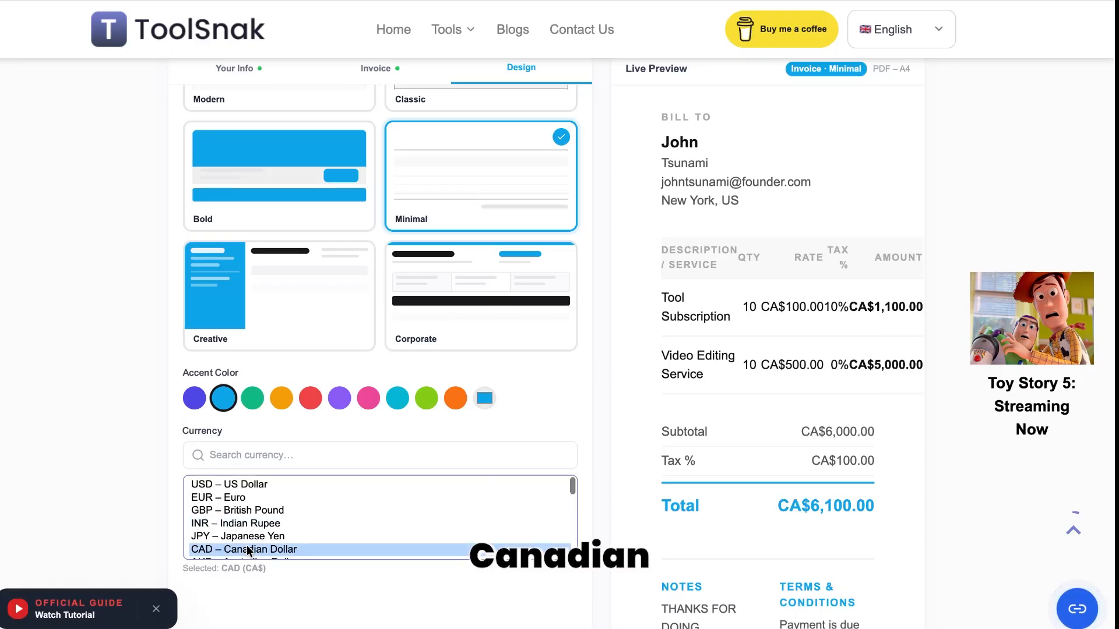
{"action": "left_click", "coordinate": [258, 538]}
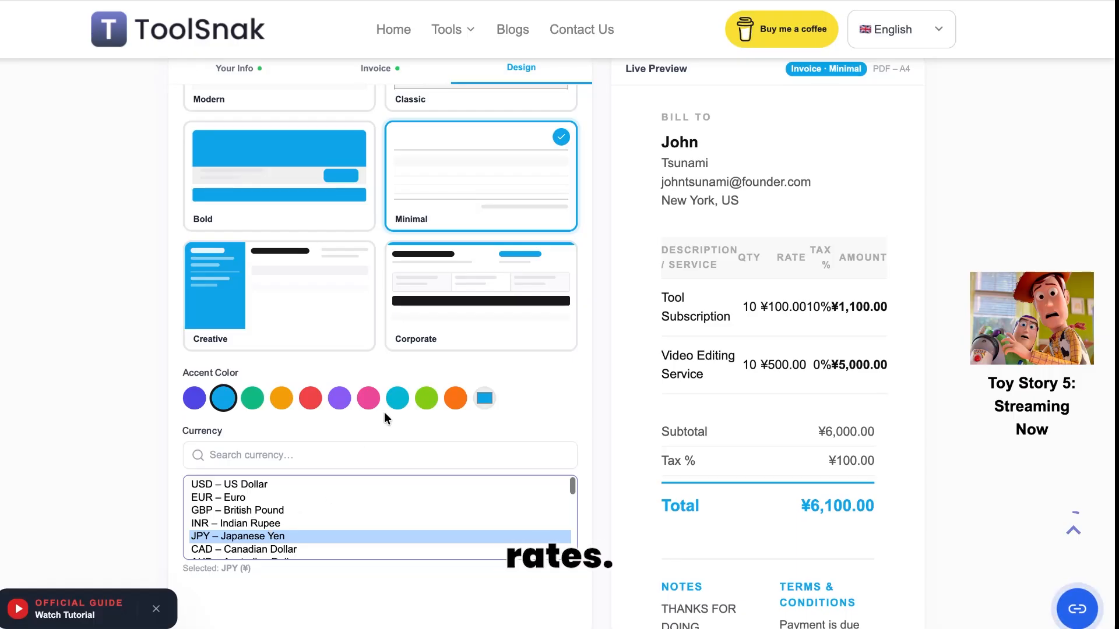
{"action": "left_click", "coordinate": [306, 484]}
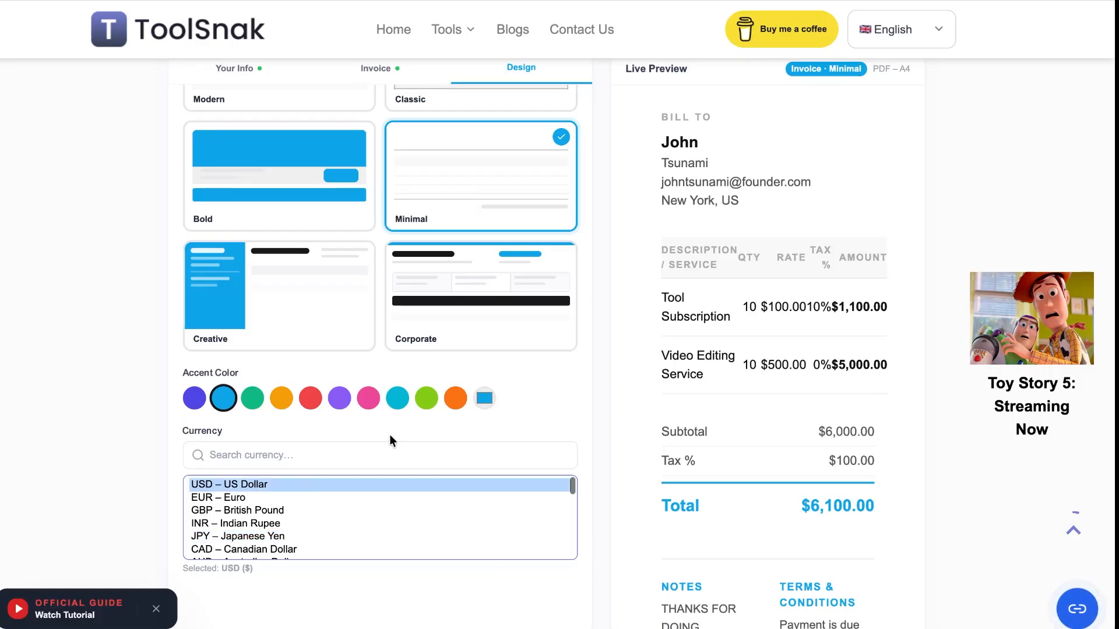
{"action": "scroll", "coordinate": [389, 435], "scroll_direction": "down", "scroll_amount": 1}
{"action": "scroll", "coordinate": [382, 455], "scroll_direction": "down", "scroll_amount": 10}
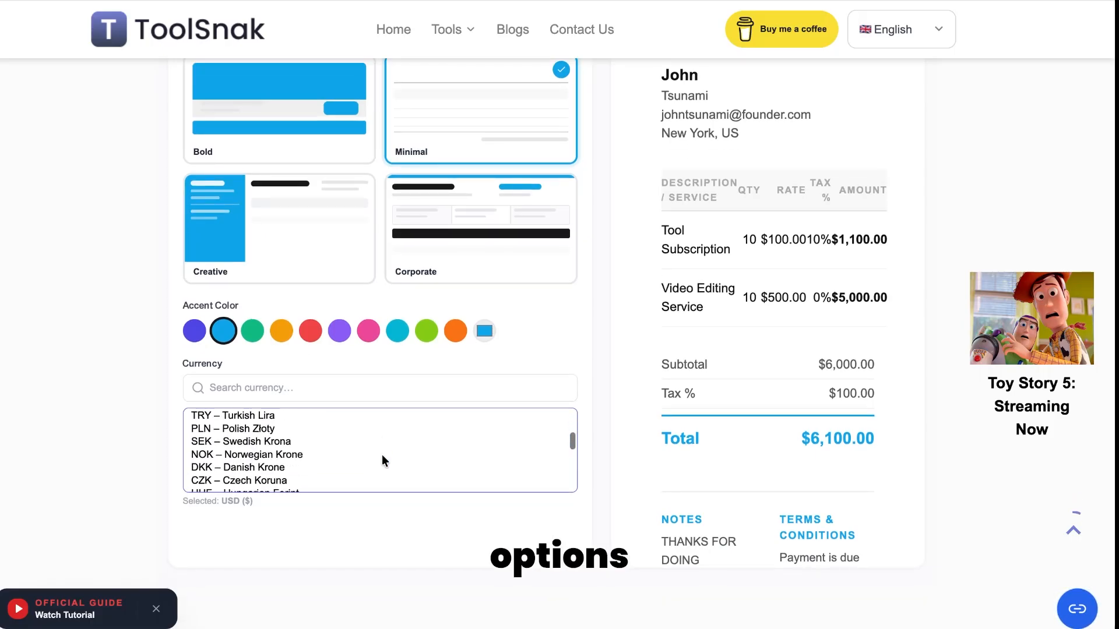
{"action": "scroll", "coordinate": [395, 168], "scroll_direction": "up", "scroll_amount": 10}
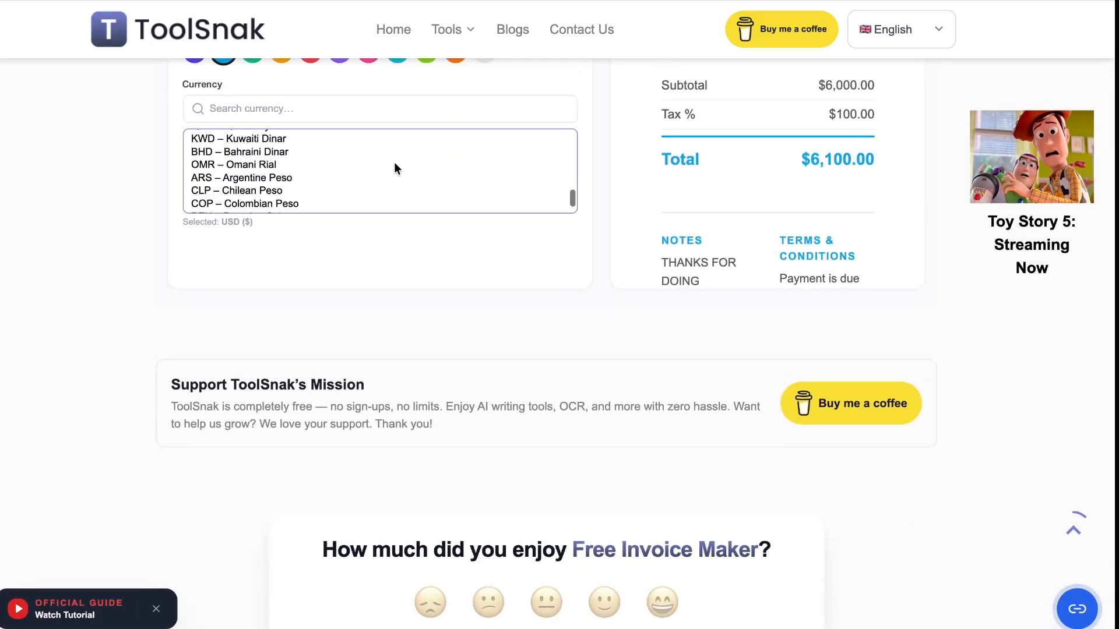
{"action": "scroll", "coordinate": [395, 169], "scroll_direction": "up", "scroll_amount": 5}
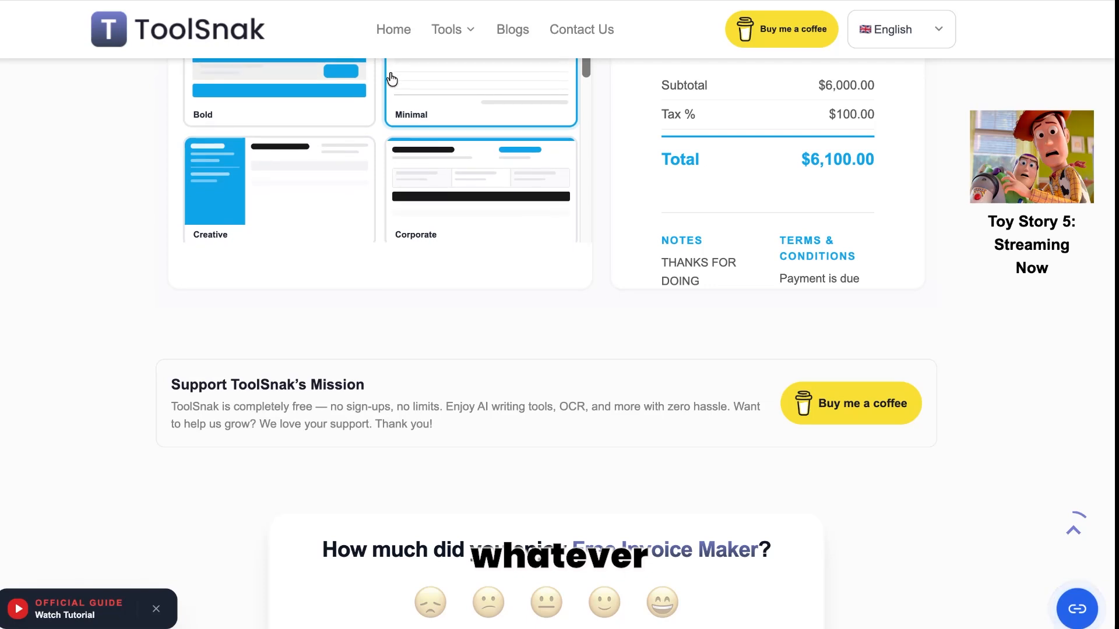
{"action": "scroll", "coordinate": [413, 303], "scroll_direction": "up", "scroll_amount": 10}
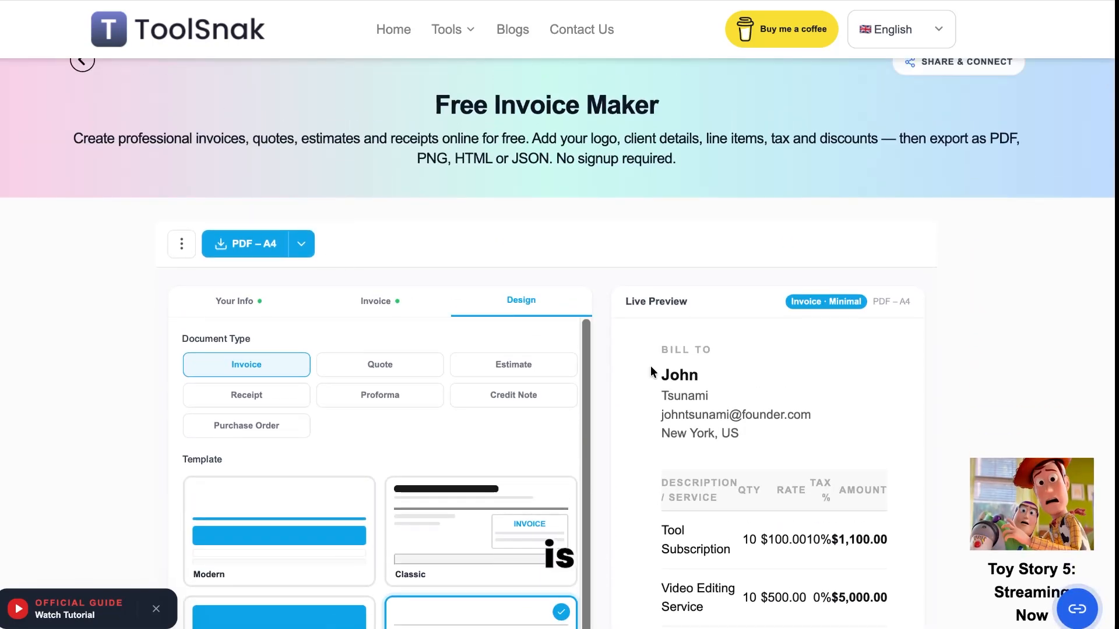
Step: Export the finished invoice with PDF – A4, saving it as INV-2026-001.pdf
{"action": "scroll", "coordinate": [650, 365], "scroll_direction": "down", "scroll_amount": 4}
{"action": "scroll", "coordinate": [650, 365], "scroll_direction": "down", "scroll_amount": 2}
{"action": "scroll", "coordinate": [650, 365], "scroll_direction": "up", "scroll_amount": 8}
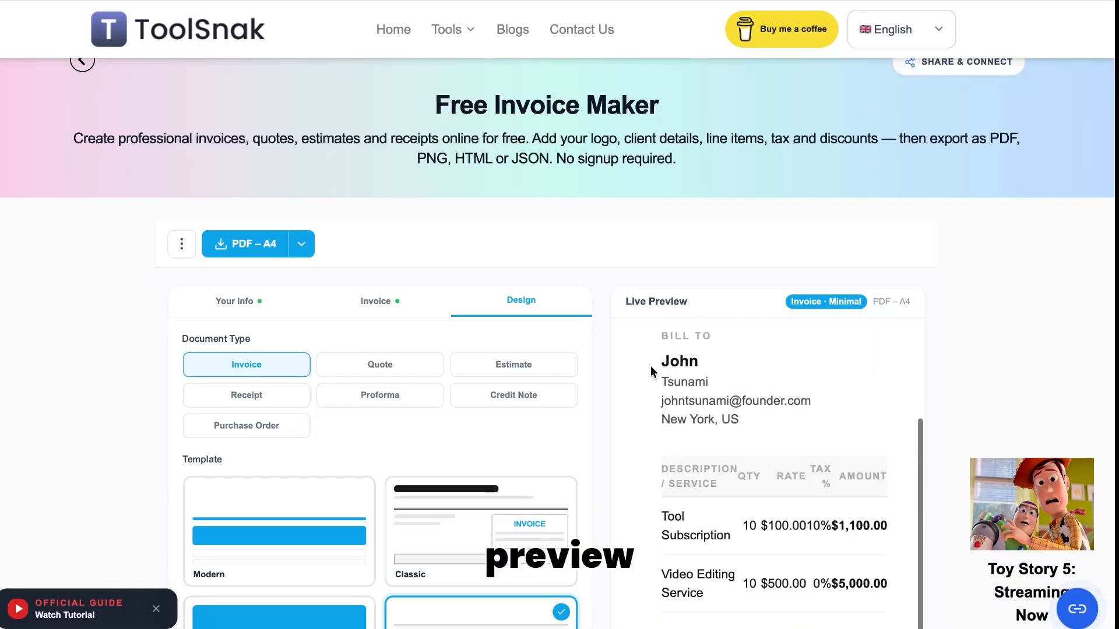
{"action": "left_click", "coordinate": [261, 247]}
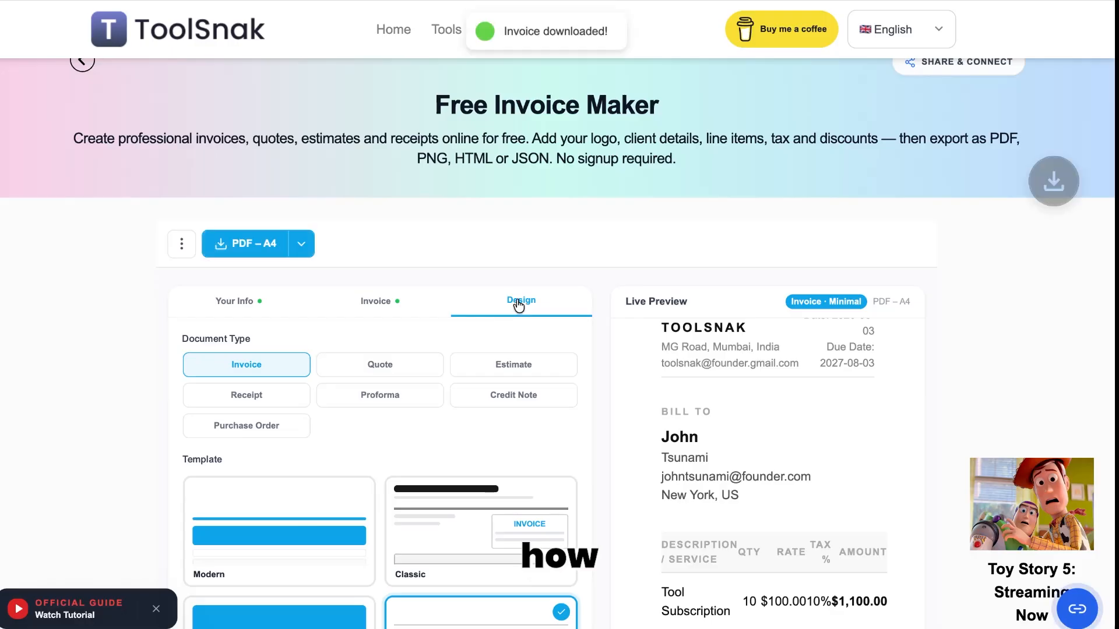
{"action": "mouse_move", "coordinate": [892, 17]}
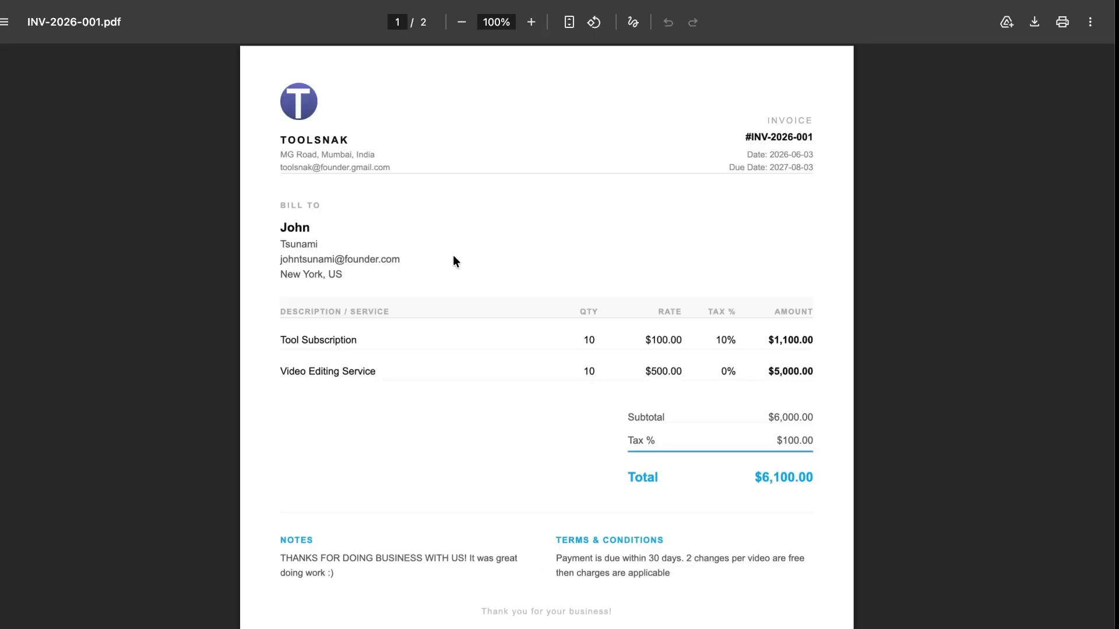
Step: Scroll through the two-page PDF, checking the Tool Subscription and Video Editing lines and the $6,100.00 total
{"action": "scroll", "coordinate": [792, 209], "scroll_direction": "down", "scroll_amount": 1}
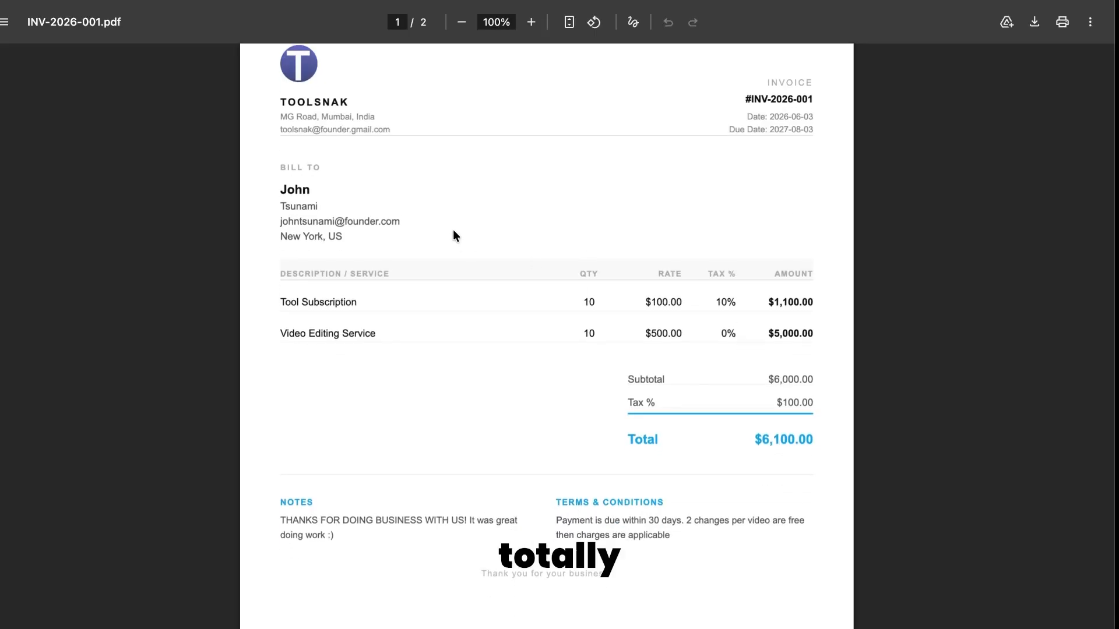
{"action": "scroll", "coordinate": [446, 252], "scroll_direction": "down", "scroll_amount": 1}
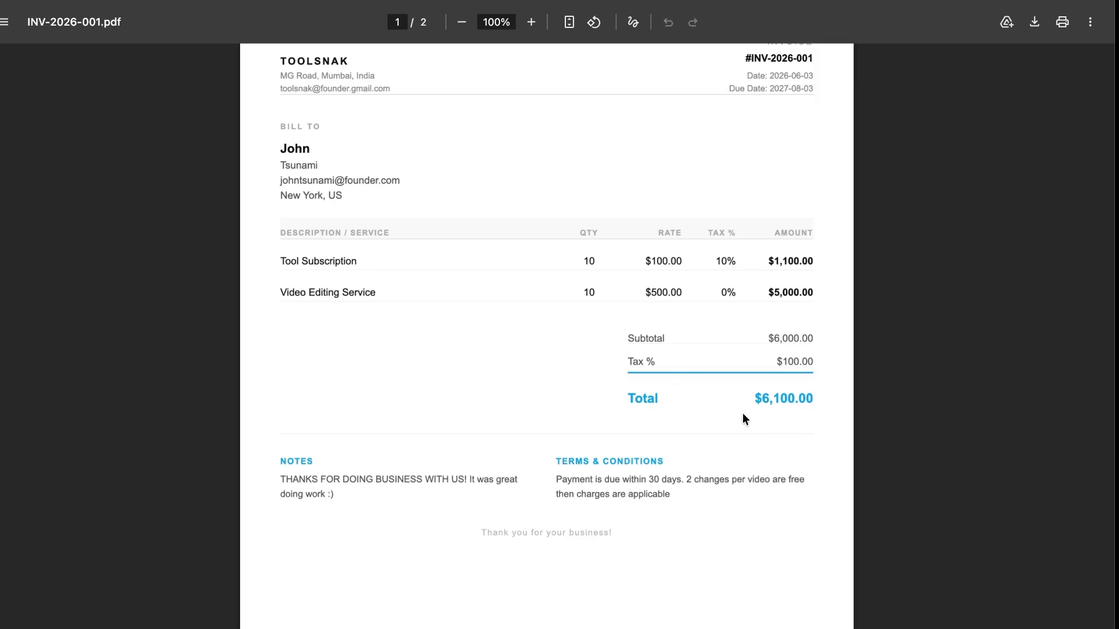
{"action": "scroll", "coordinate": [742, 413], "scroll_direction": "down", "scroll_amount": 1}
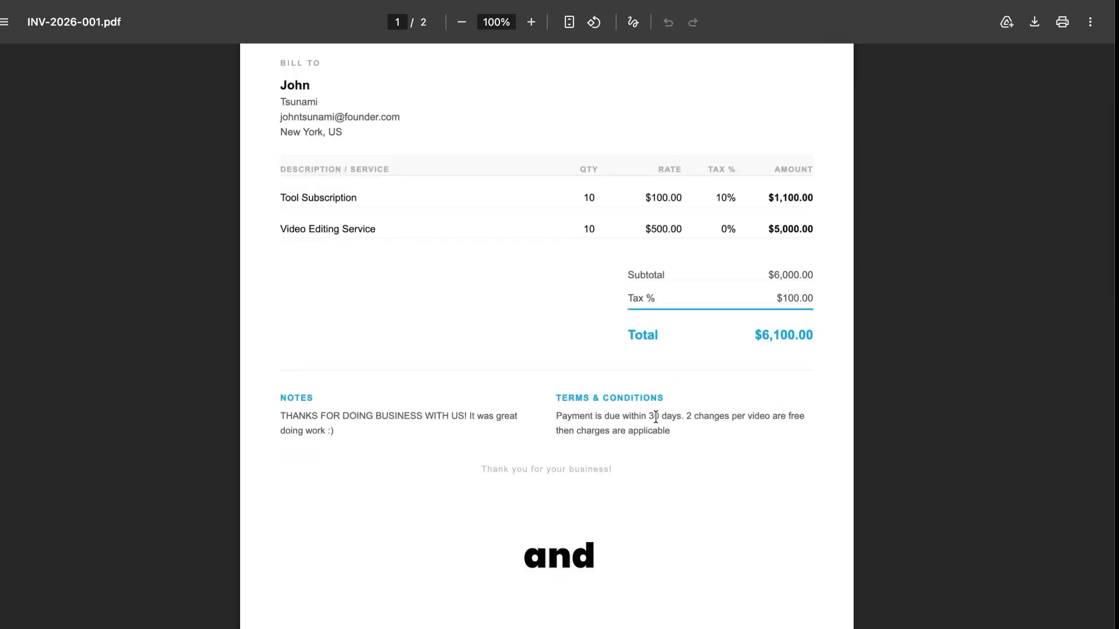
{"action": "scroll", "coordinate": [629, 444], "scroll_direction": "up", "scroll_amount": 3}
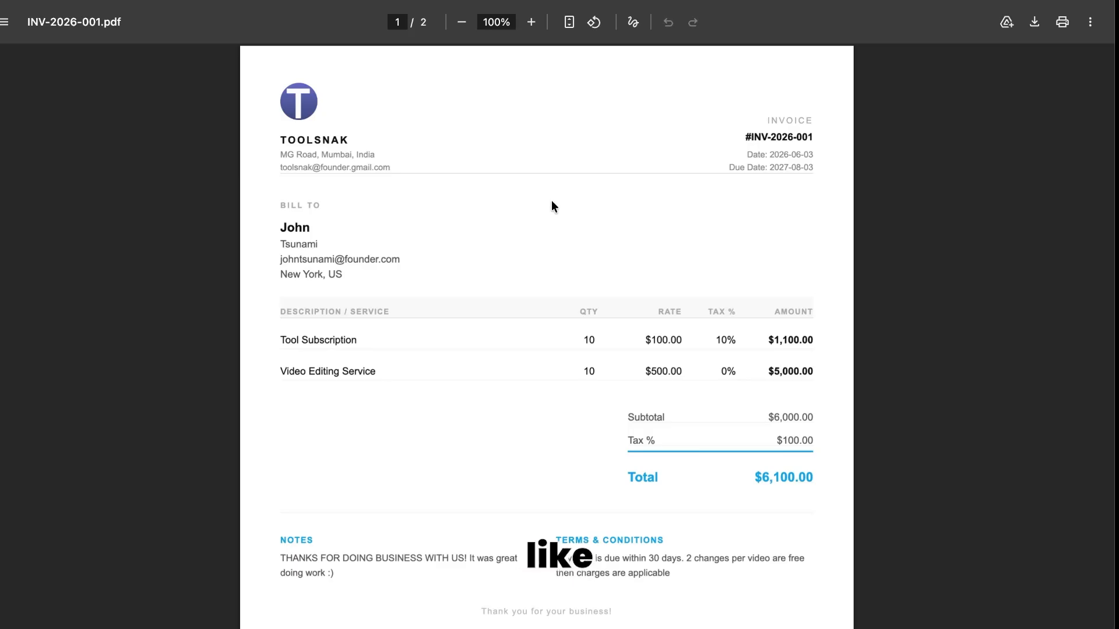
{"action": "scroll", "coordinate": [551, 201], "scroll_direction": "down", "scroll_amount": 2}
{"action": "scroll", "coordinate": [551, 210], "scroll_direction": "up", "scroll_amount": 1}
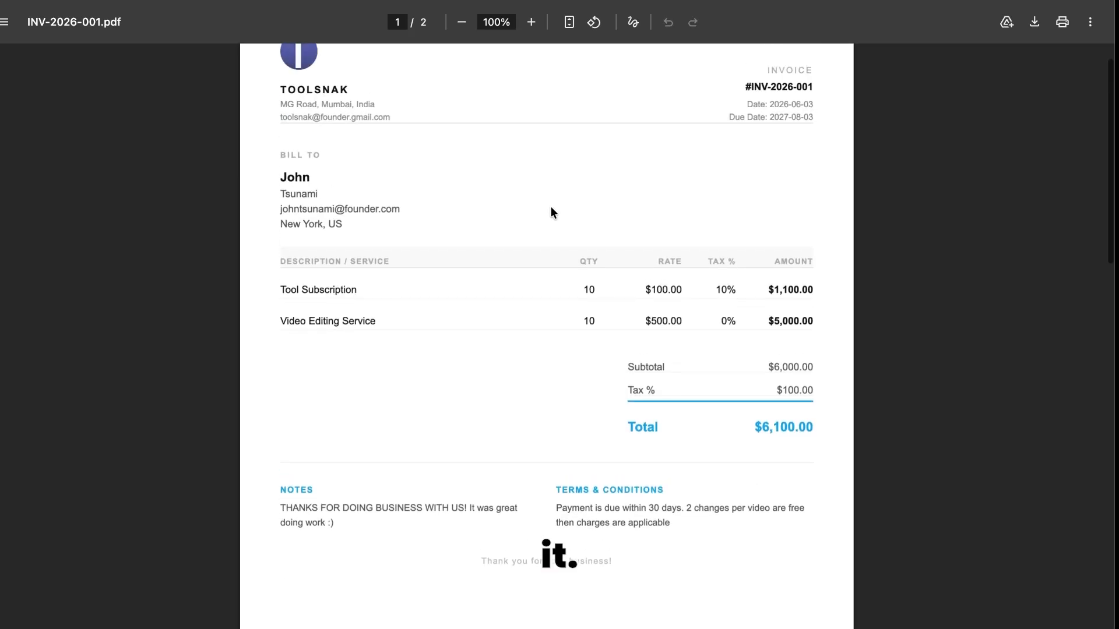